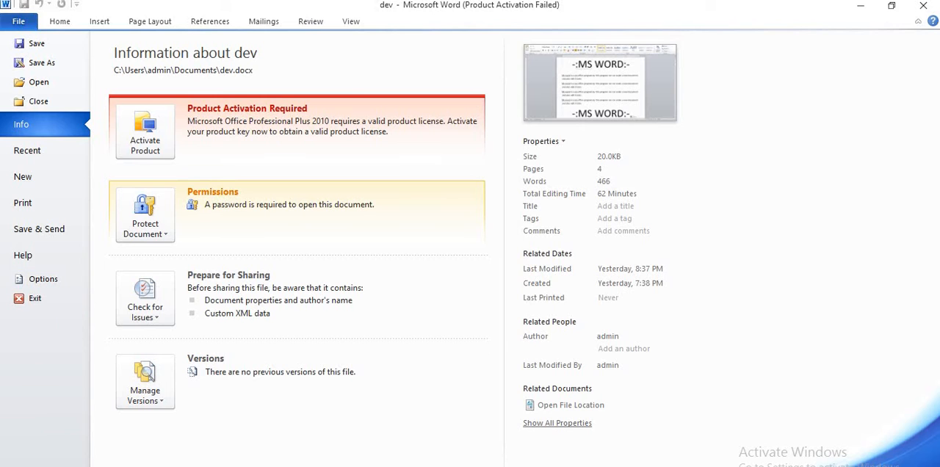
Cut the first "-:MS WORD:-" heading and paste it on a new line below the fourth paragraph
{"action": "left_click", "coordinate": [60, 21]}
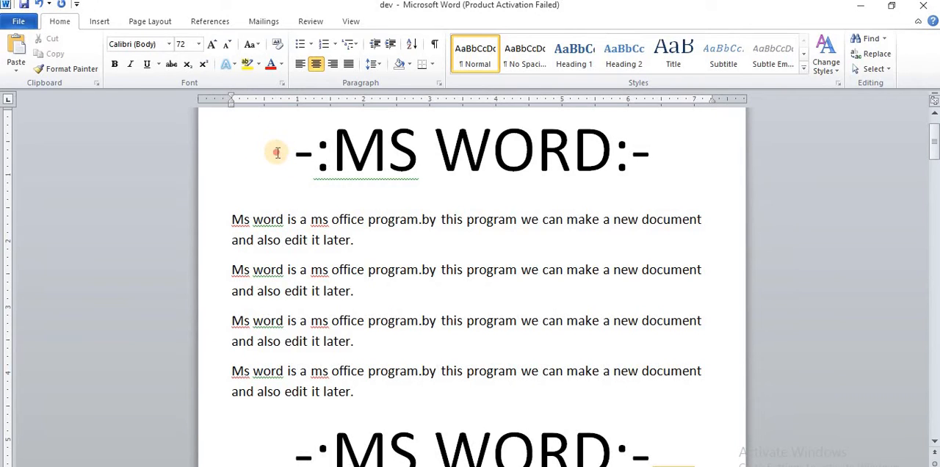
{"action": "left_click_drag", "start_coordinate": [277, 152], "coordinate": [681, 154]}
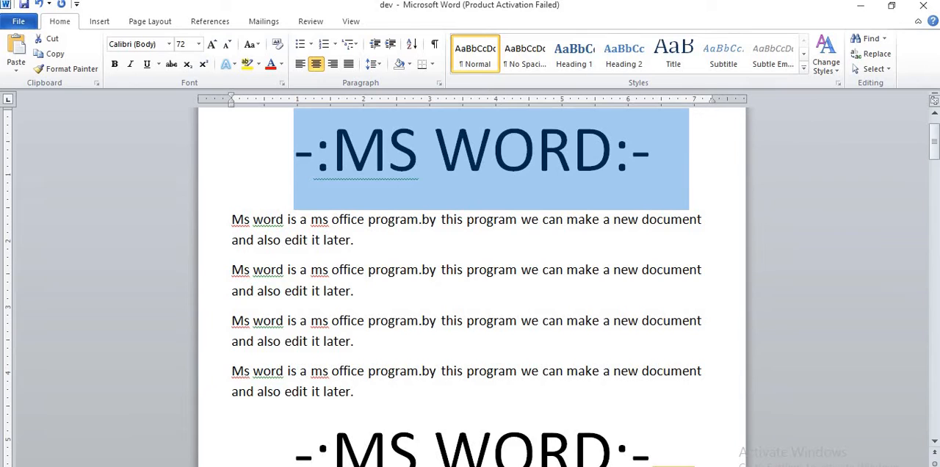
{"action": "left_click", "coordinate": [120, 378]}
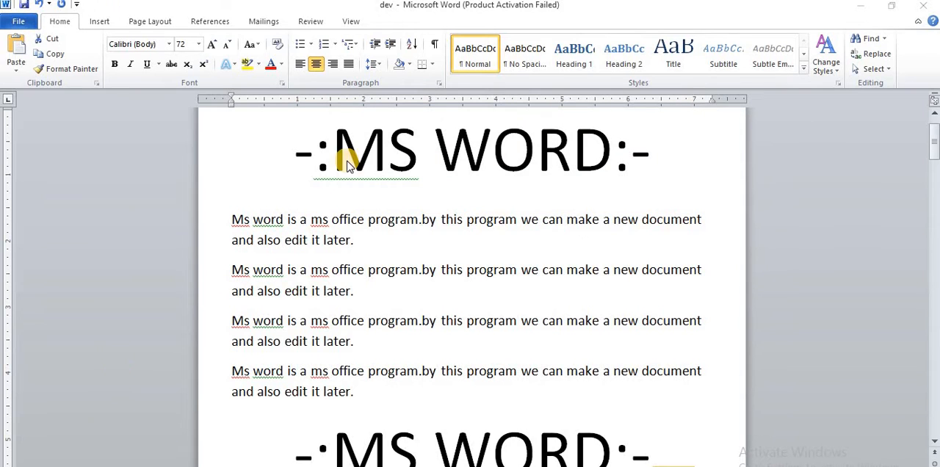
{"action": "left_click", "coordinate": [292, 160]}
{"action": "key", "text": "ctrl+c"}
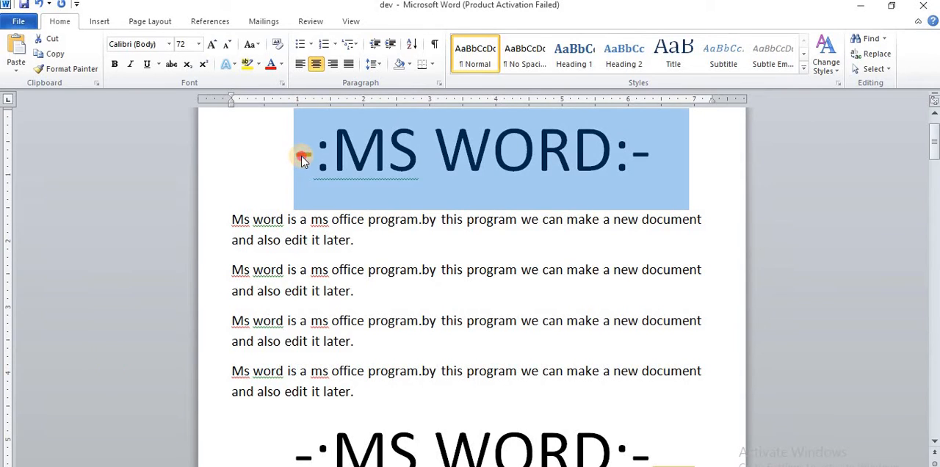
{"action": "left_click", "coordinate": [49, 44]}
{"action": "left_click", "coordinate": [384, 309]}
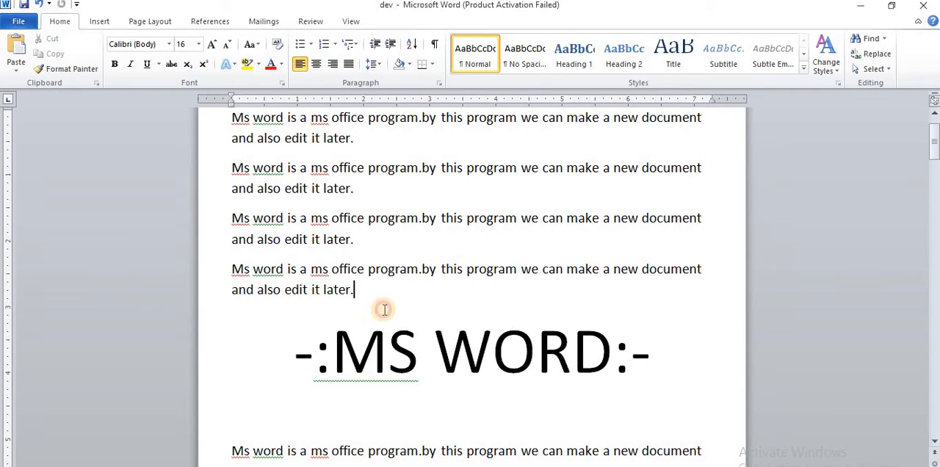
{"action": "key", "text": "Return"}
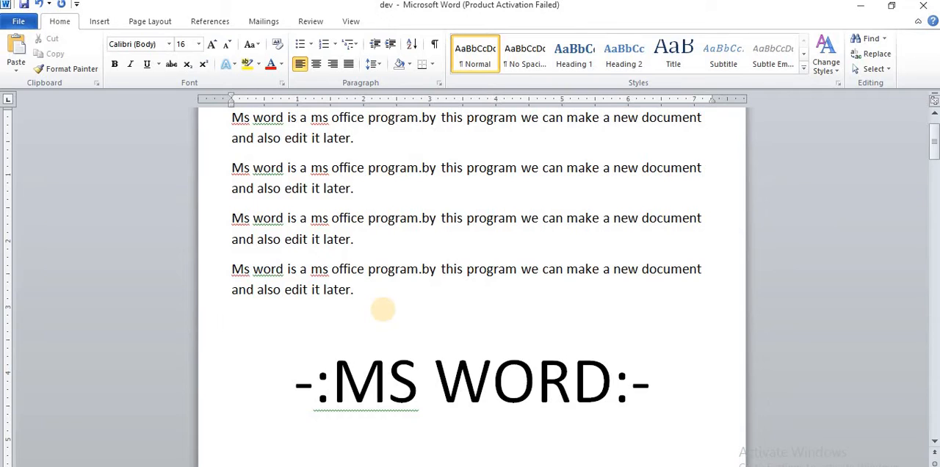
{"action": "key", "text": "ctrl+v"}
{"action": "scroll", "coordinate": [384, 309], "scroll_direction": "down", "scroll_amount": 2}
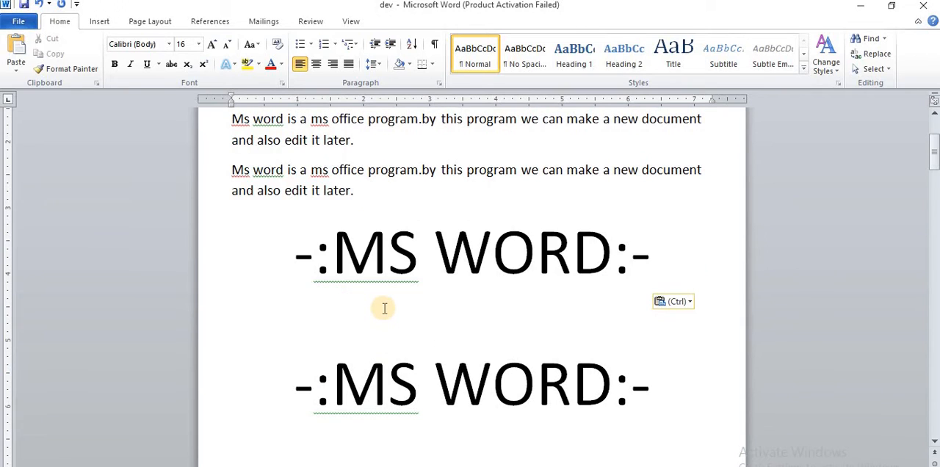
Undo the heading's paste, the added line and the cut
{"action": "left_click", "coordinate": [38, 4]}
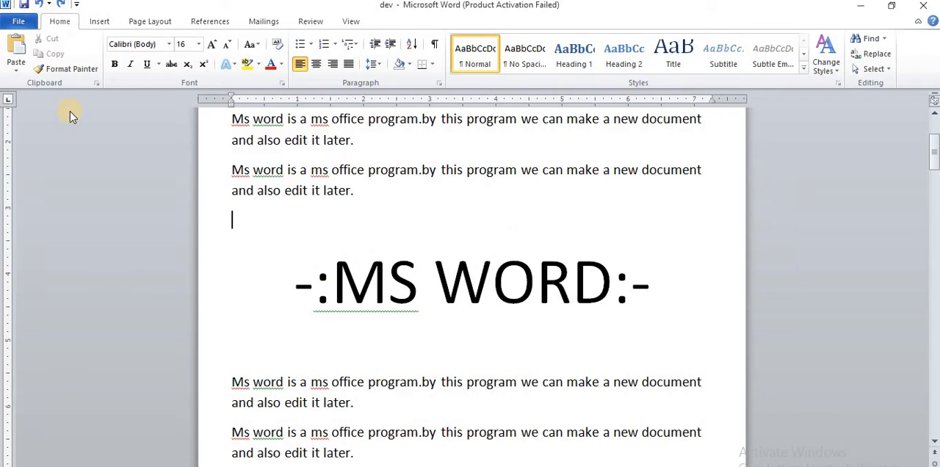
{"action": "scroll", "coordinate": [295, 202], "scroll_direction": "up", "scroll_amount": 4}
{"action": "scroll", "coordinate": [348, 216], "scroll_direction": "down", "scroll_amount": 2}
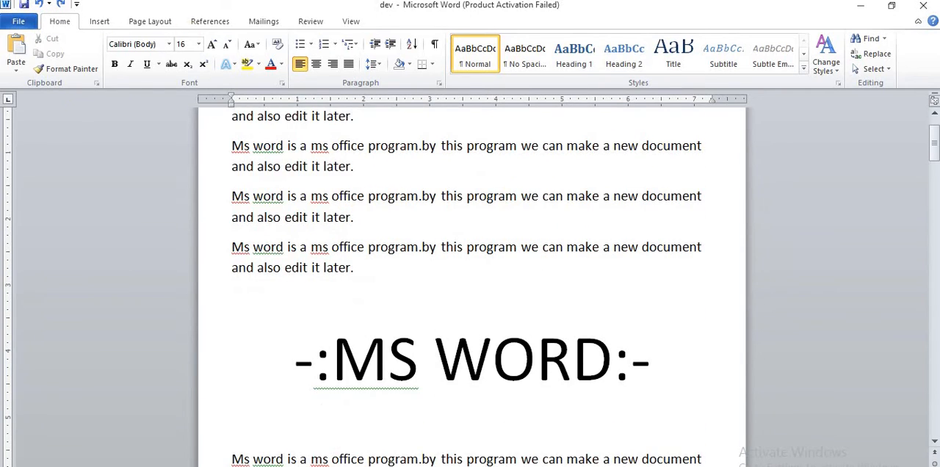
{"action": "left_click", "coordinate": [38, 5]}
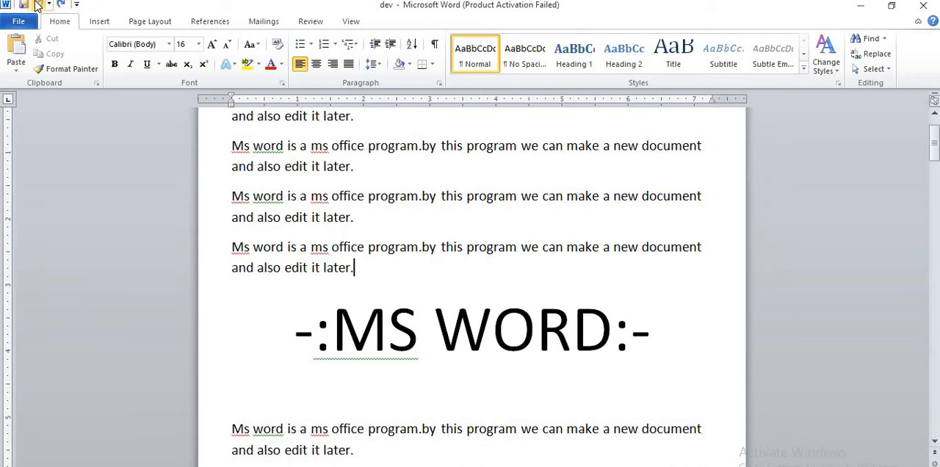
{"action": "left_click", "coordinate": [39, 5]}
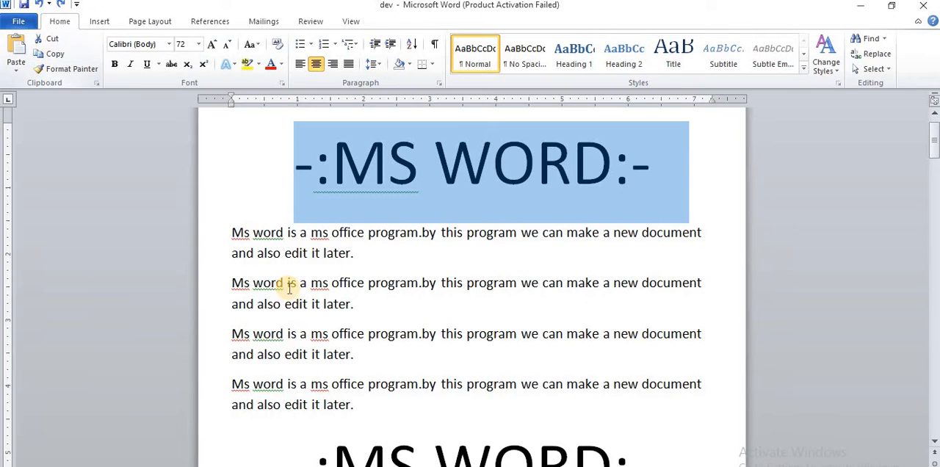
Add a new line below the fourth paragraph and paste the "-:MS WORD:-" heading there
{"action": "scroll", "coordinate": [290, 287], "scroll_direction": "down", "scroll_amount": 2}
{"action": "left_click", "coordinate": [369, 317]}
{"action": "key", "text": "Return"}
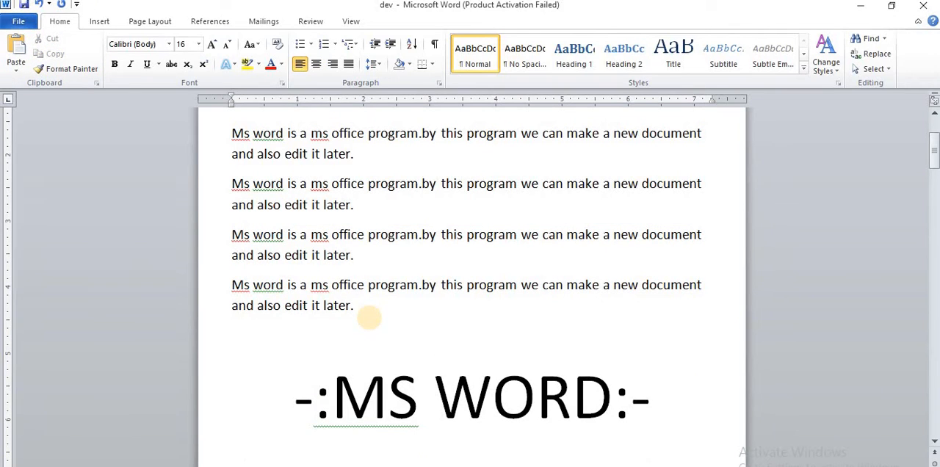
{"action": "left_click", "coordinate": [16, 53]}
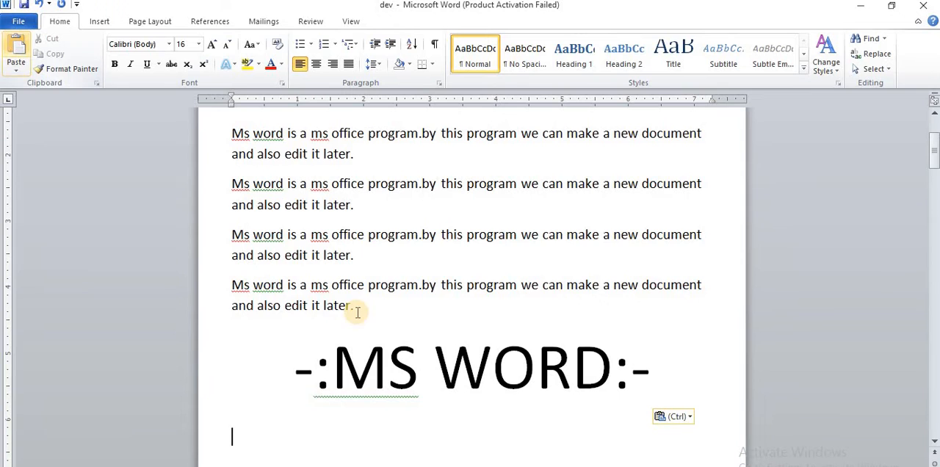
{"action": "scroll", "coordinate": [358, 312], "scroll_direction": "down", "scroll_amount": 3}
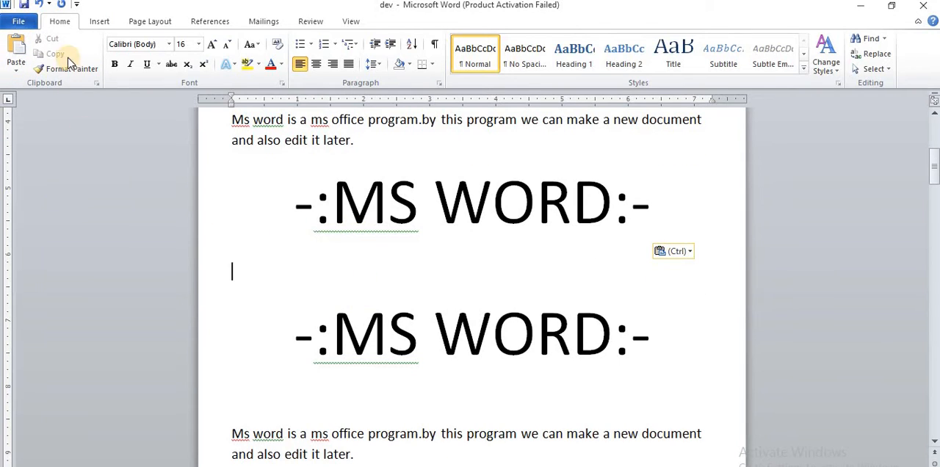
Set the "-:MS WORD:-" heading at the start of the document in the Algerian font and colour it green
{"action": "scroll", "coordinate": [409, 268], "scroll_direction": "up", "scroll_amount": 5}
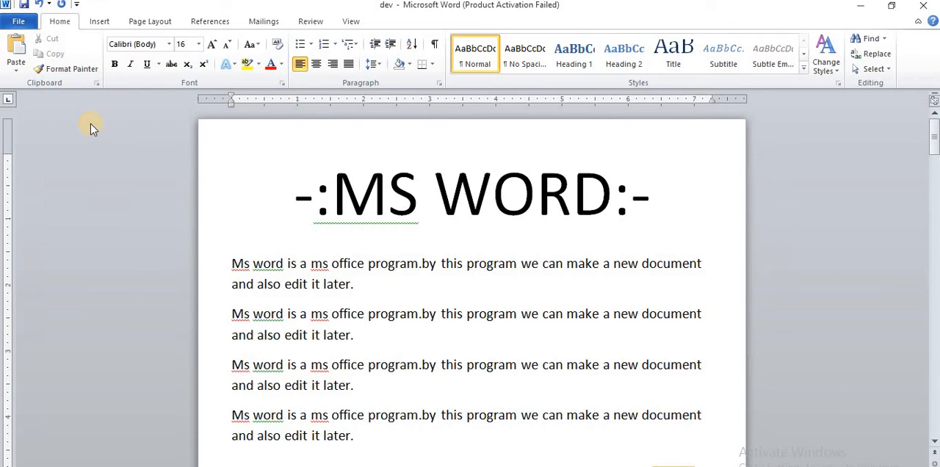
{"action": "left_click_drag", "start_coordinate": [291, 200], "coordinate": [676, 207]}
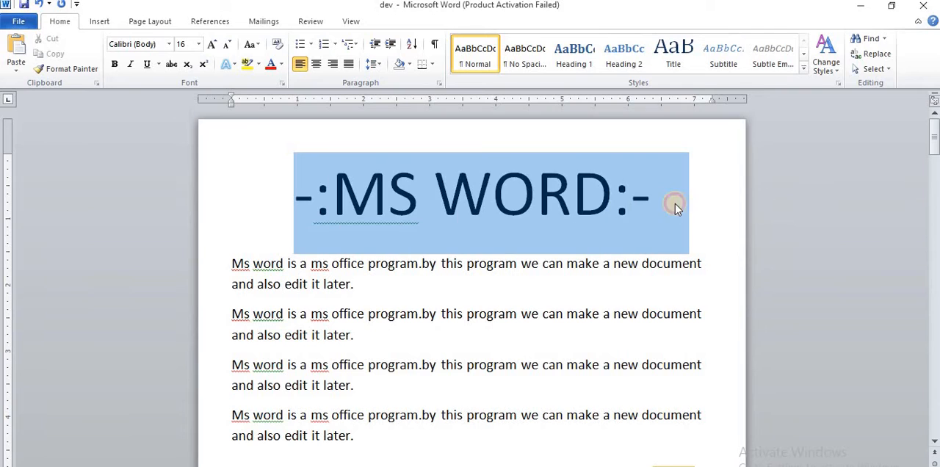
{"action": "left_click", "coordinate": [169, 44]}
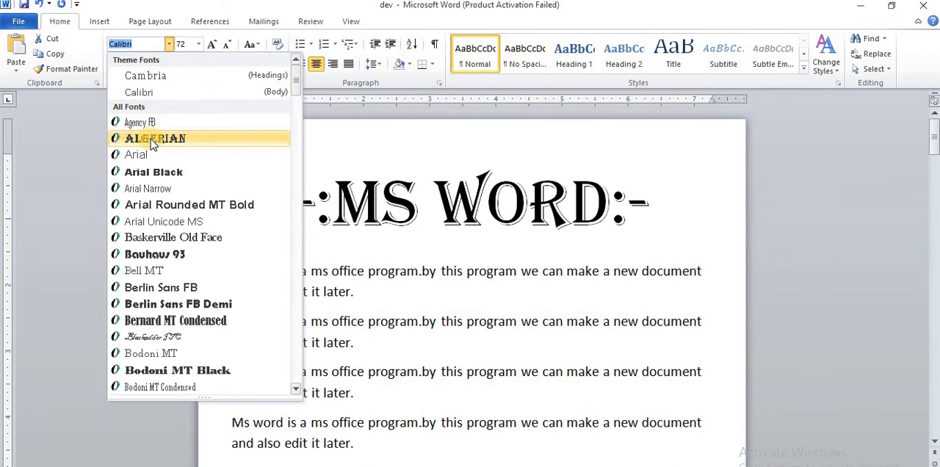
{"action": "left_click", "coordinate": [150, 139]}
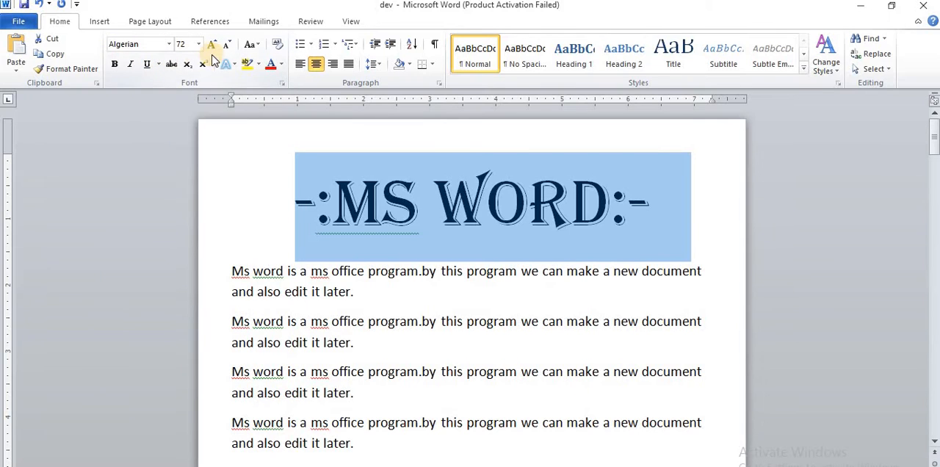
{"action": "left_click", "coordinate": [280, 65]}
{"action": "left_click", "coordinate": [329, 182]}
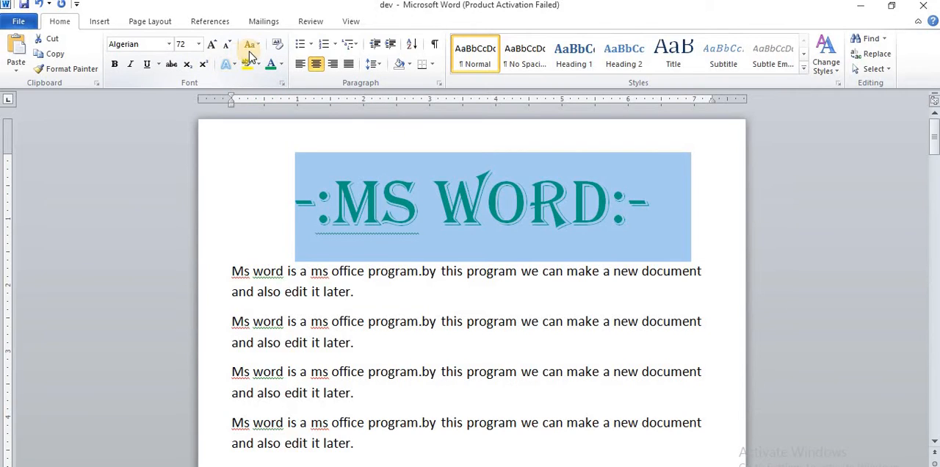
Try bold on the first heading and switch it off again
{"action": "left_click", "coordinate": [113, 66]}
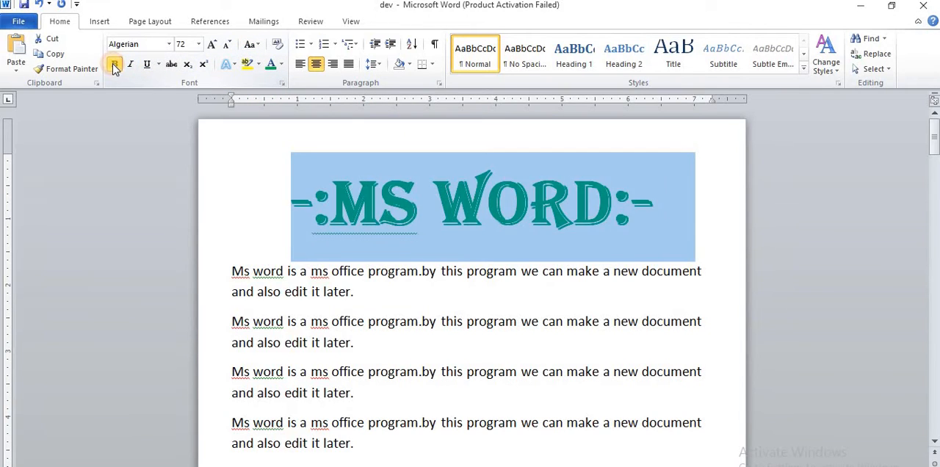
{"action": "left_click", "coordinate": [114, 66]}
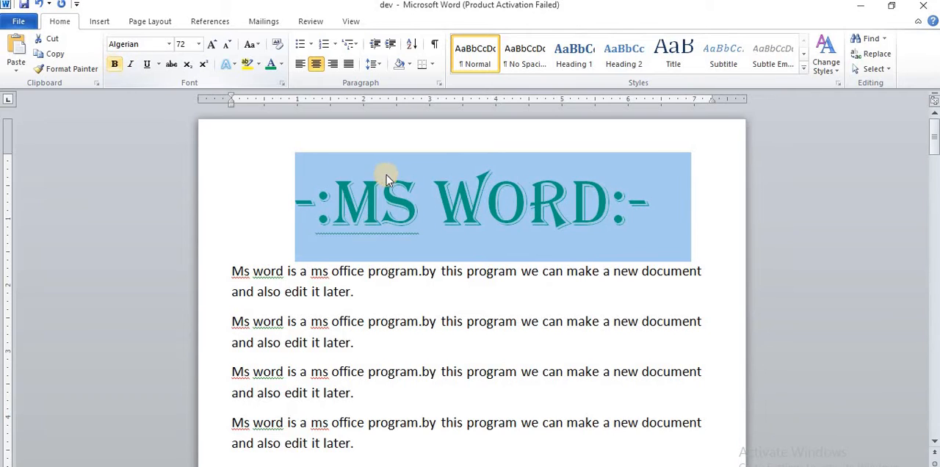
{"action": "left_click", "coordinate": [352, 213]}
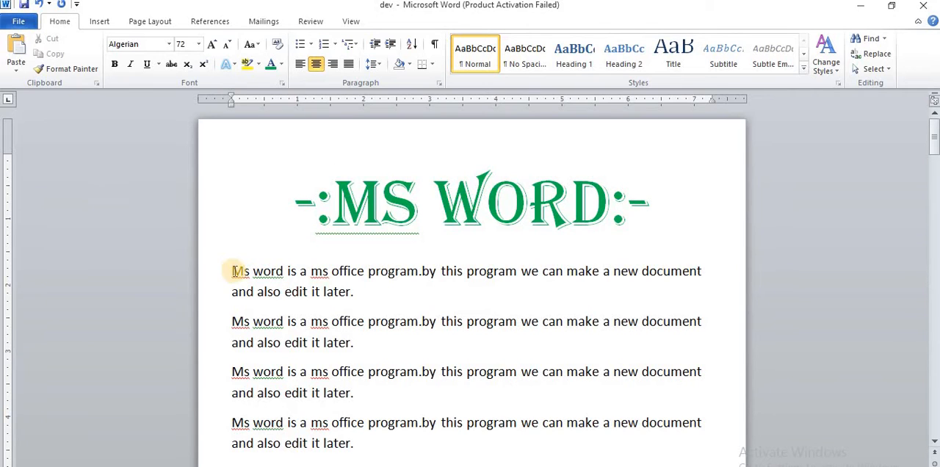
Copy the first heading's formatting with Format Painter onto the words "Ms word" at the start of the first paragraph
{"action": "left_click", "coordinate": [72, 71]}
{"action": "left_click", "coordinate": [434, 187]}
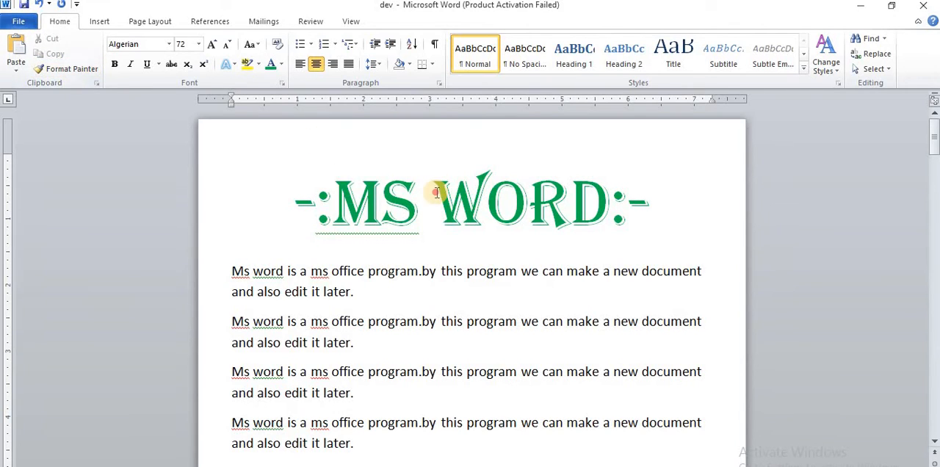
{"action": "left_click", "coordinate": [76, 70]}
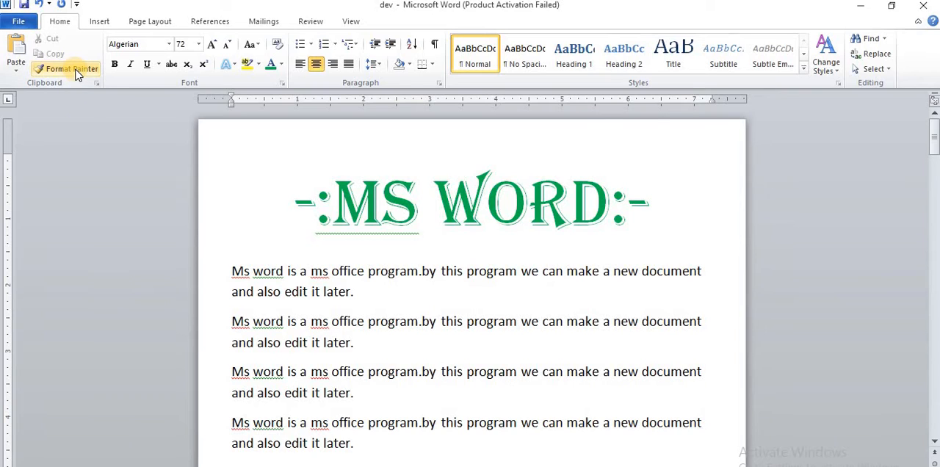
{"action": "left_click", "coordinate": [76, 70]}
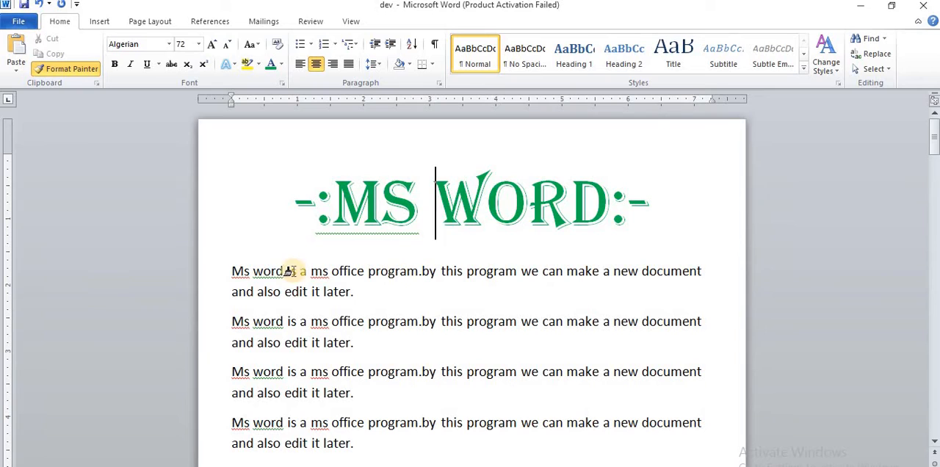
{"action": "left_click_drag", "start_coordinate": [281, 270], "coordinate": [227, 275]}
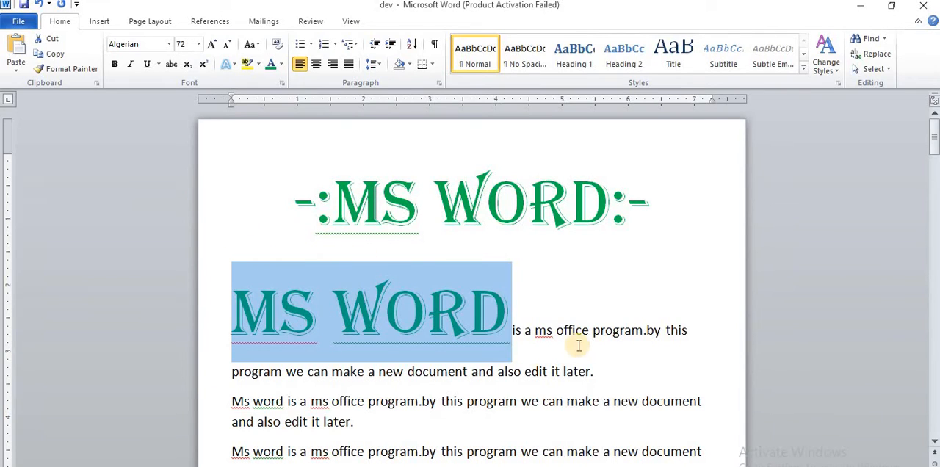
{"action": "left_click", "coordinate": [550, 326]}
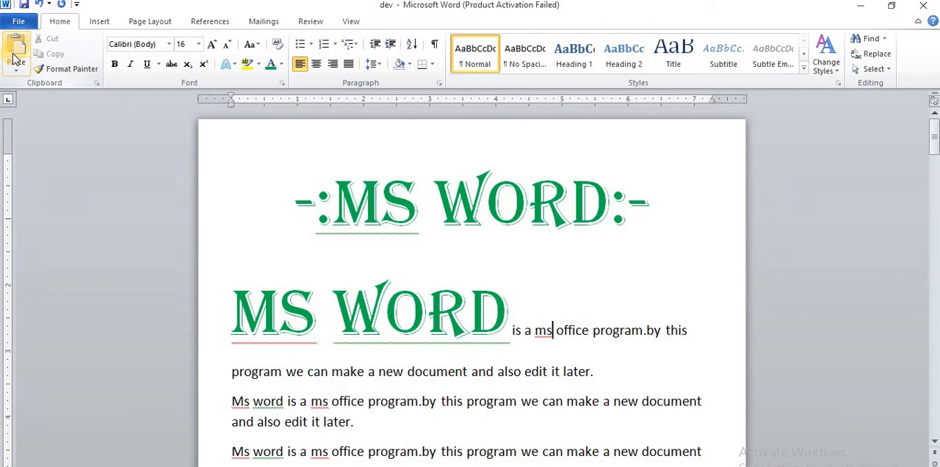
{"action": "left_click", "coordinate": [529, 256]}
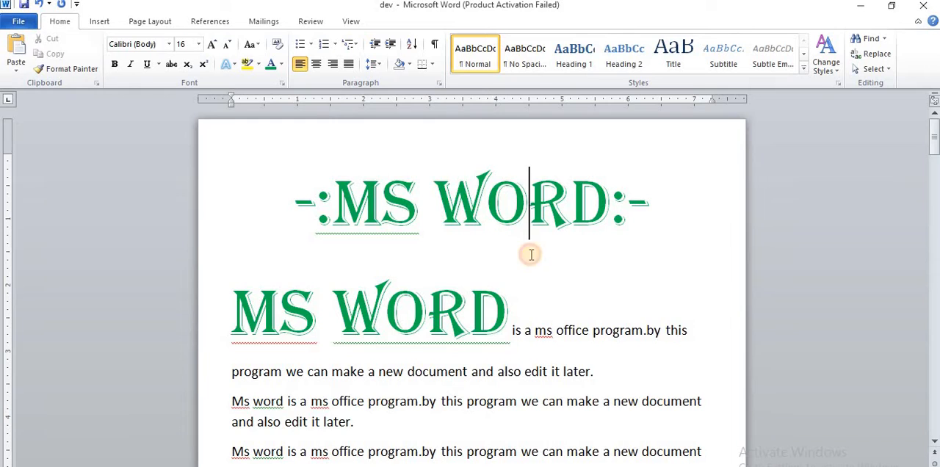
Set the font size of the words "program we" in the first paragraph to 36
{"action": "scroll", "coordinate": [481, 253], "scroll_direction": "down", "scroll_amount": 1}
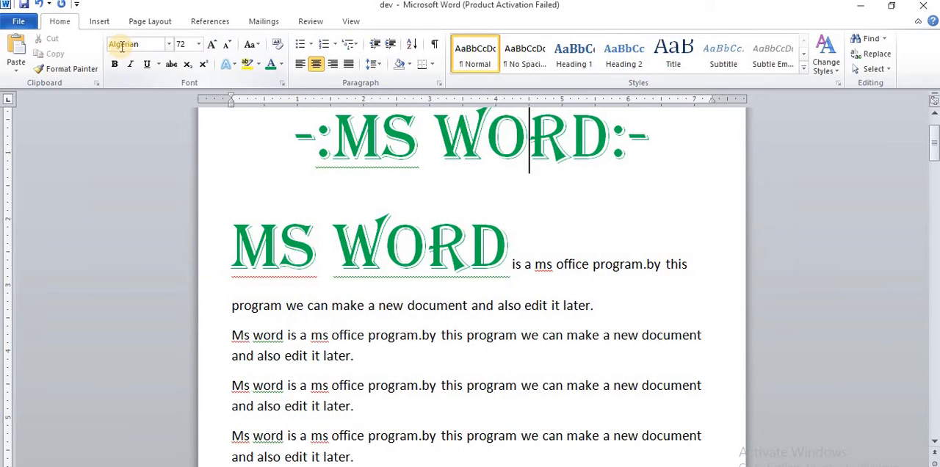
{"action": "left_click_drag", "start_coordinate": [304, 306], "coordinate": [228, 305]}
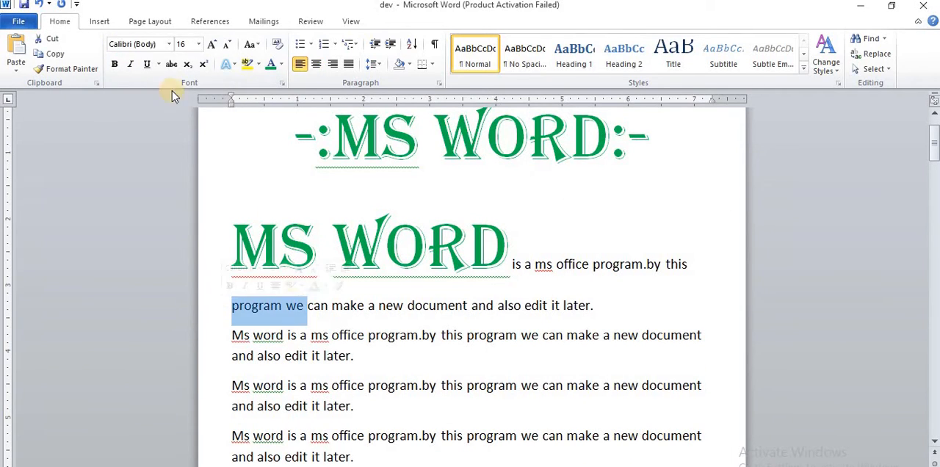
{"action": "left_click", "coordinate": [199, 45]}
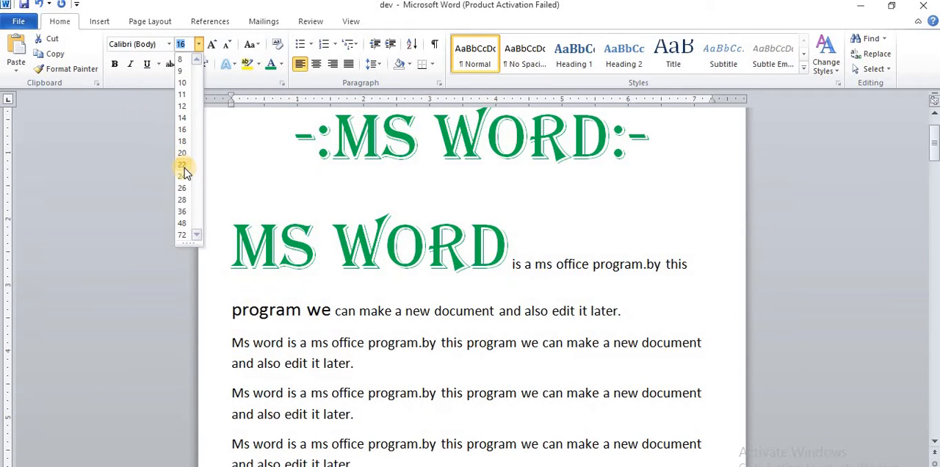
{"action": "left_click", "coordinate": [185, 215]}
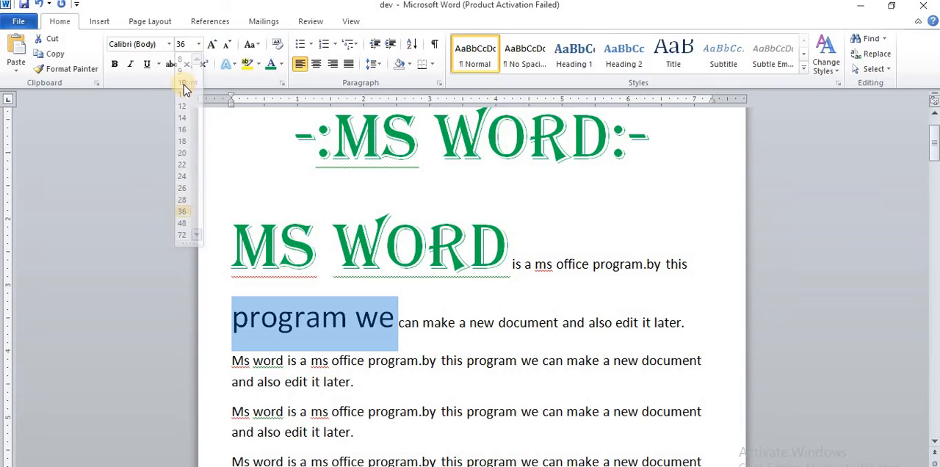
Grow the words "program we" stepwise to size 90 and shrink them to size 48
{"action": "left_click", "coordinate": [210, 49]}
{"action": "left_click", "coordinate": [210, 49]}
{"action": "left_click", "coordinate": [210, 50]}
{"action": "left_click", "coordinate": [210, 48]}
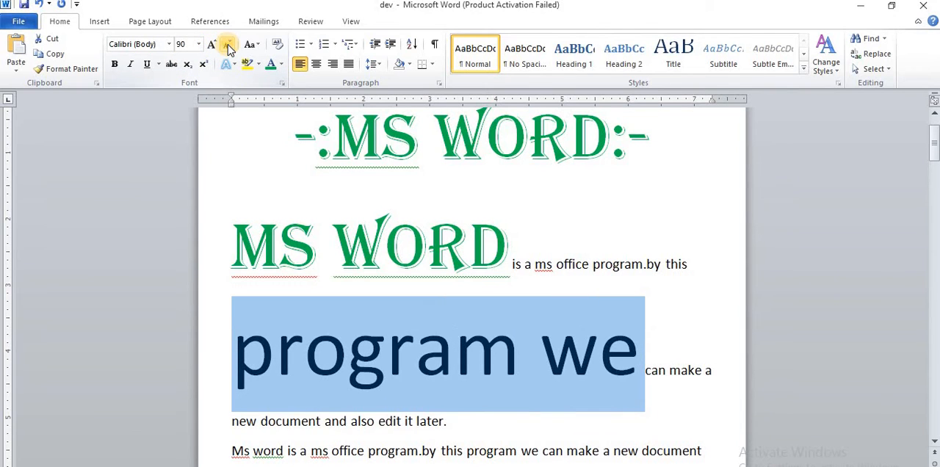
{"action": "left_click", "coordinate": [226, 46]}
{"action": "left_click", "coordinate": [226, 46]}
{"action": "left_click", "coordinate": [226, 46]}
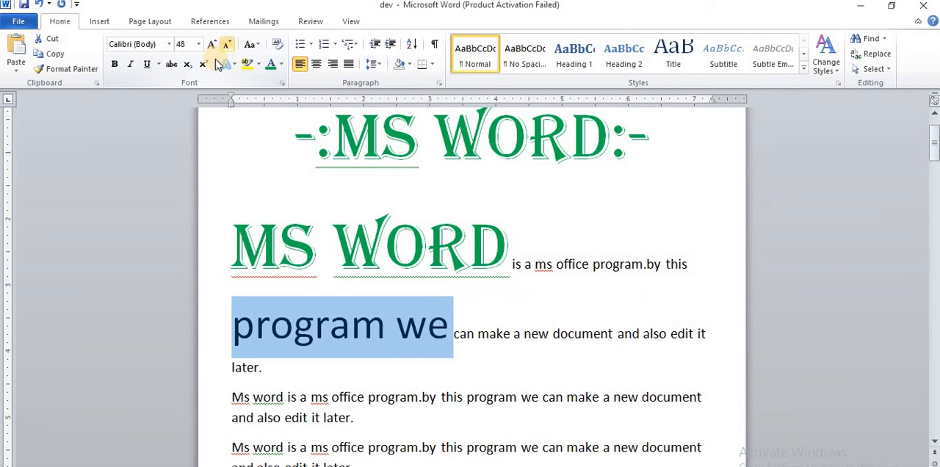
{"action": "left_click", "coordinate": [252, 44]}
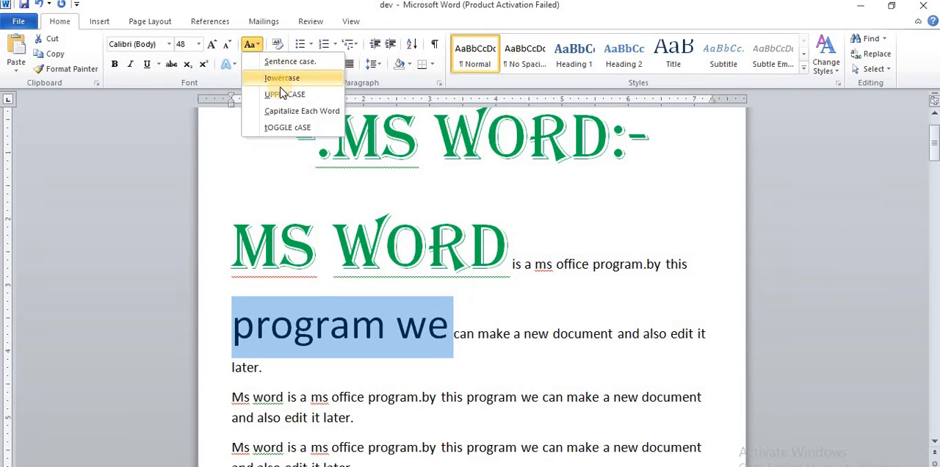
{"action": "scroll", "coordinate": [489, 289], "scroll_direction": "down", "scroll_amount": 2}
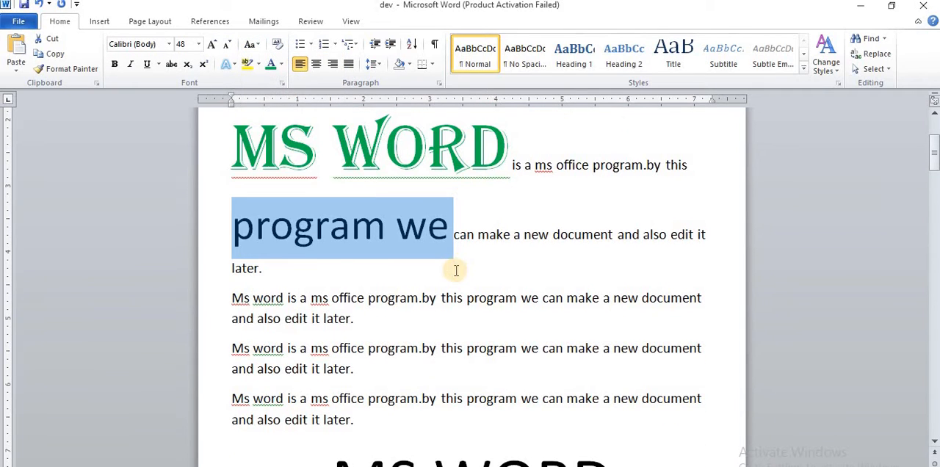
{"action": "left_click", "coordinate": [339, 318]}
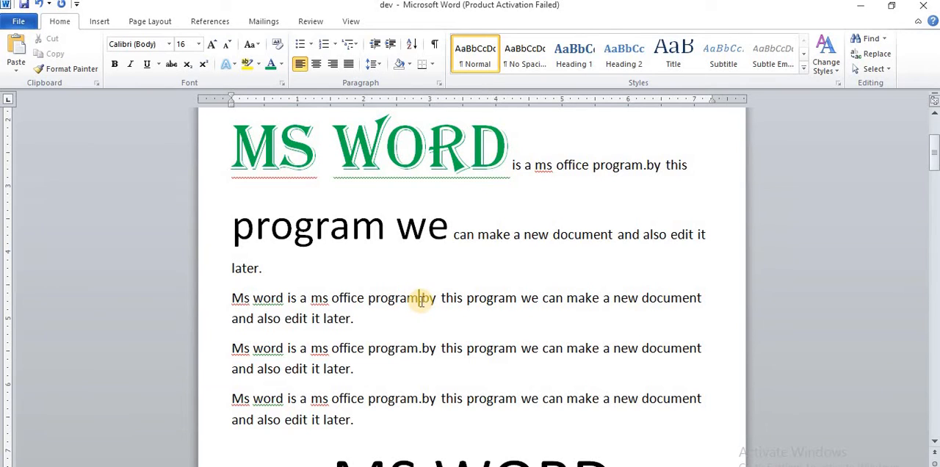
Apply sentence case, lowercase, UPPERCASE, Capitalize Each Word and tOGGLE cASE in turn to "Ms word is a ms office program." in the second paragraph
{"action": "left_click_drag", "start_coordinate": [421, 297], "coordinate": [232, 298]}
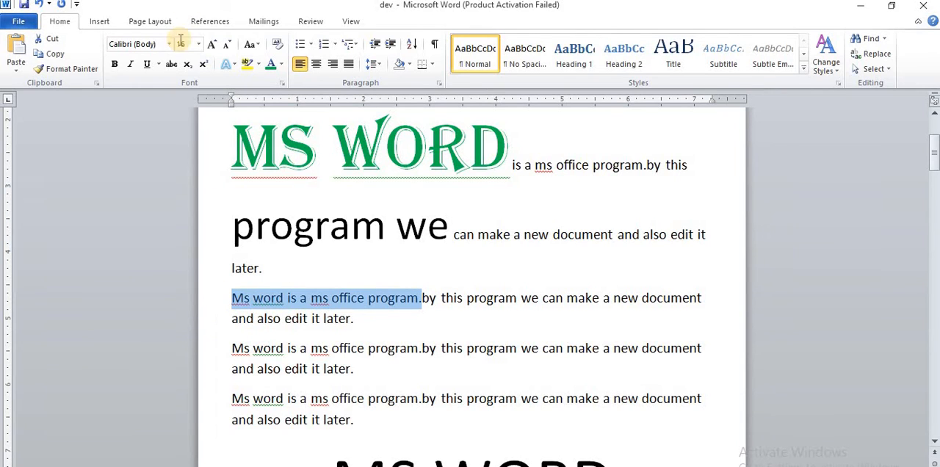
{"action": "left_click", "coordinate": [249, 45]}
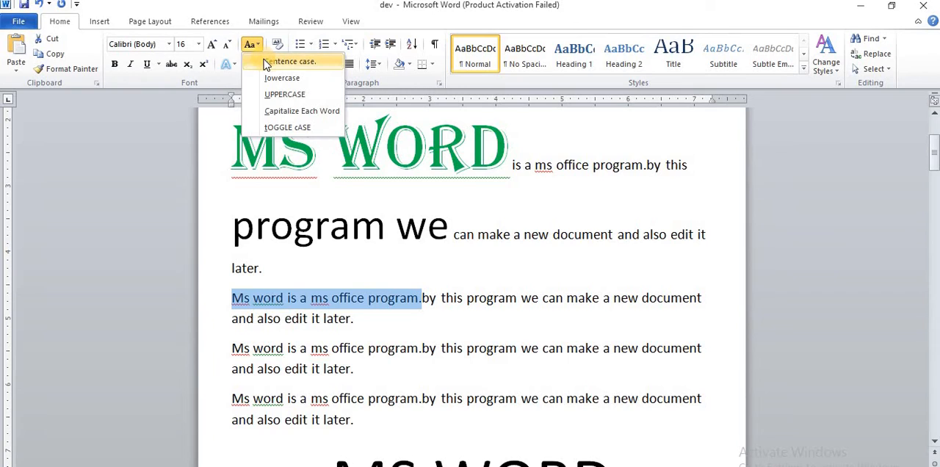
{"action": "left_click", "coordinate": [266, 65]}
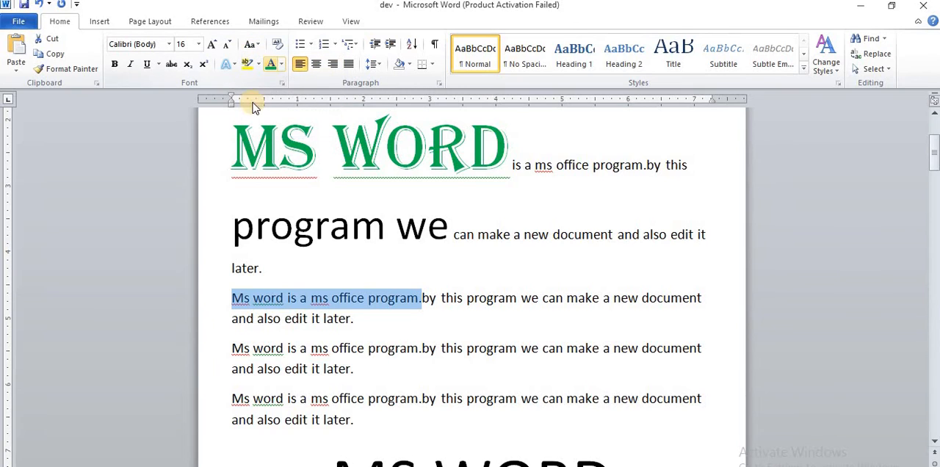
{"action": "left_click", "coordinate": [248, 49]}
{"action": "left_click", "coordinate": [280, 78]}
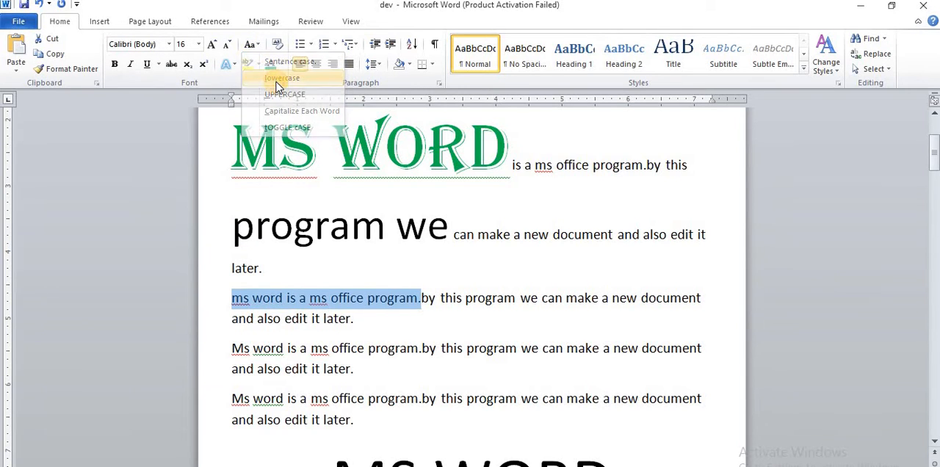
{"action": "left_click", "coordinate": [258, 47]}
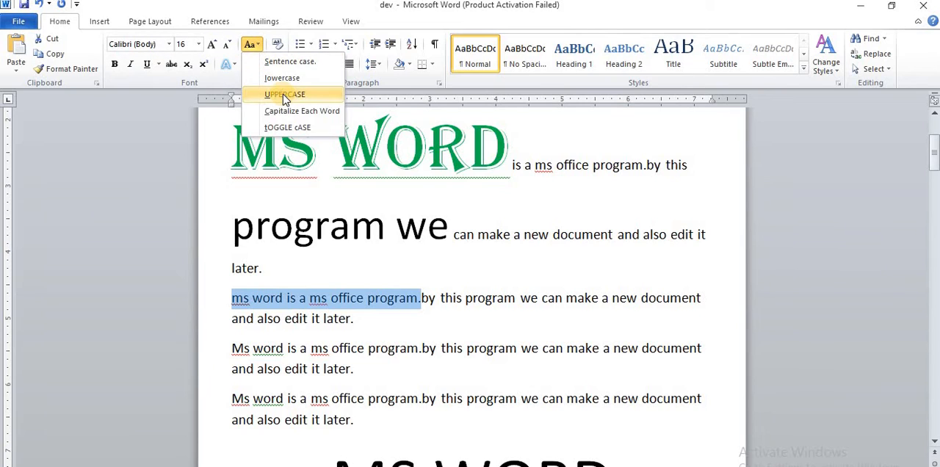
{"action": "left_click", "coordinate": [282, 93]}
{"action": "left_click", "coordinate": [256, 47]}
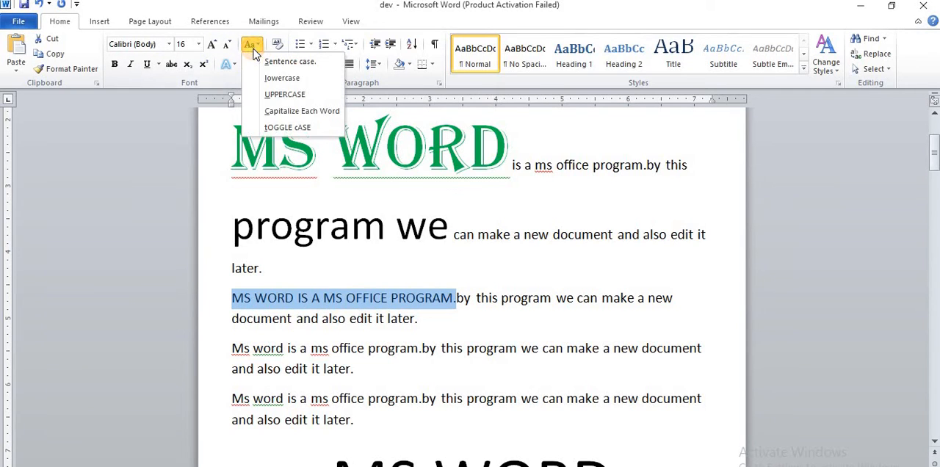
{"action": "left_click", "coordinate": [298, 112]}
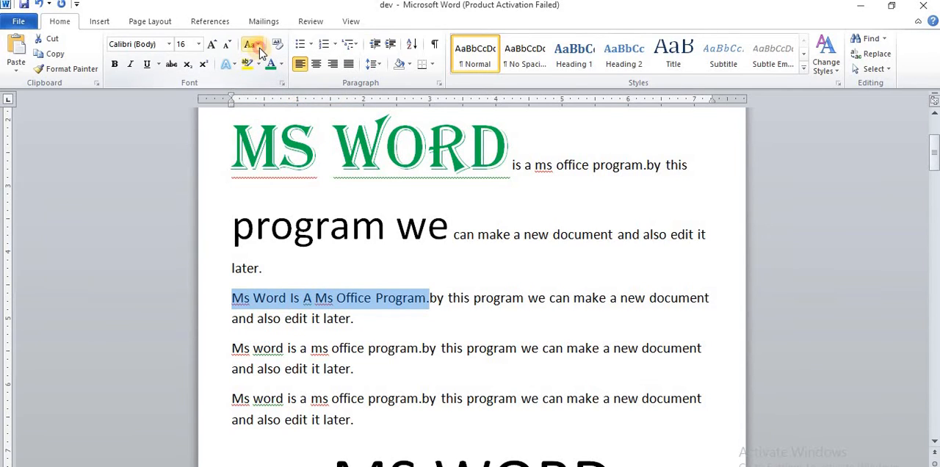
{"action": "left_click", "coordinate": [258, 47]}
{"action": "left_click", "coordinate": [291, 127]}
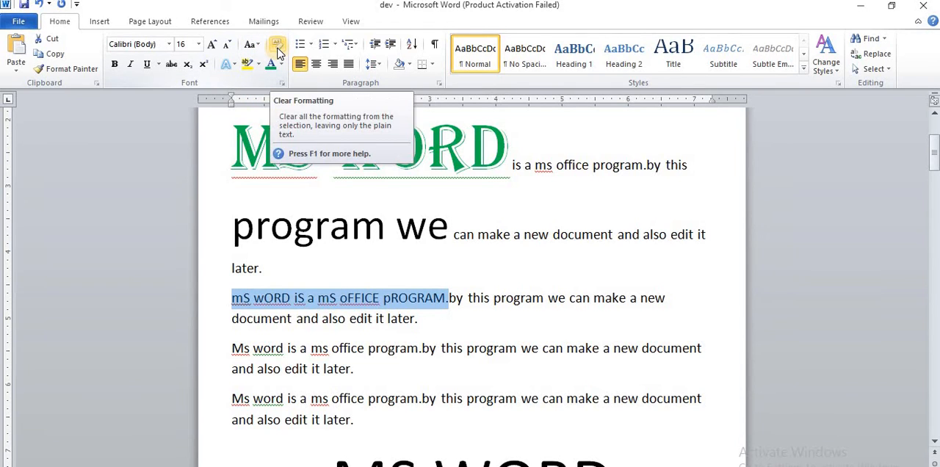
Clear the formatting from "program we" through the end of the fourth paragraph, and undo the clearing
{"action": "left_click_drag", "start_coordinate": [229, 224], "coordinate": [477, 415]}
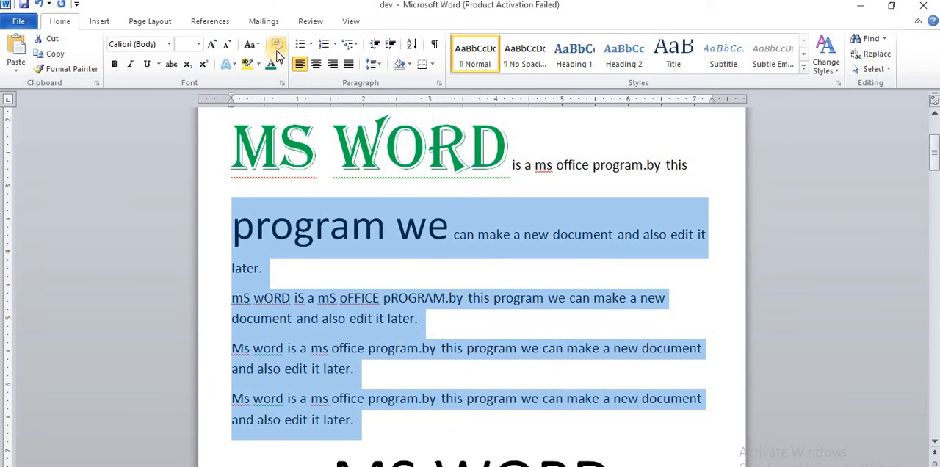
{"action": "left_click", "coordinate": [278, 47]}
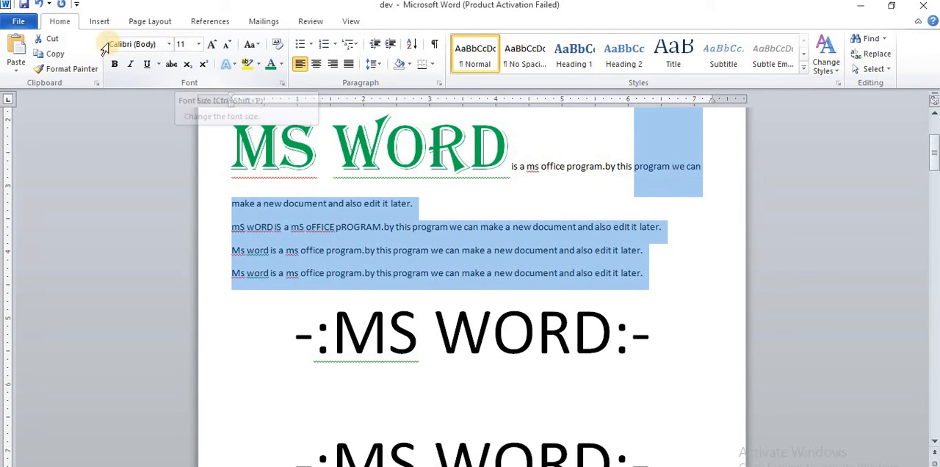
{"action": "left_click", "coordinate": [39, 7]}
{"action": "left_click", "coordinate": [528, 262]}
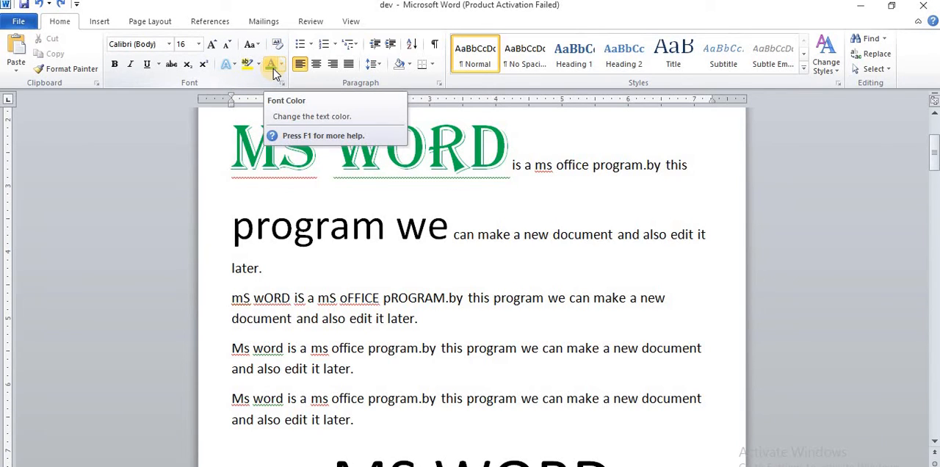
Highlight "program we" in the first paragraph in yellow and re-highlight the word "program" in blue
{"action": "left_click", "coordinate": [248, 66]}
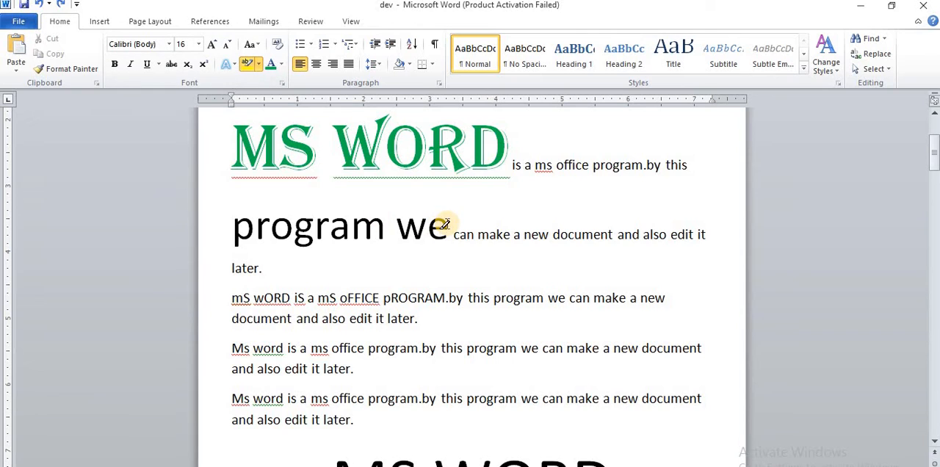
{"action": "mouse_move", "coordinate": [449, 223]}
{"action": "left_mouse_down"}
{"action": "mouse_move", "coordinate": [300, 220]}
{"action": "mouse_move", "coordinate": [312, 275]}
{"action": "left_mouse_up"}
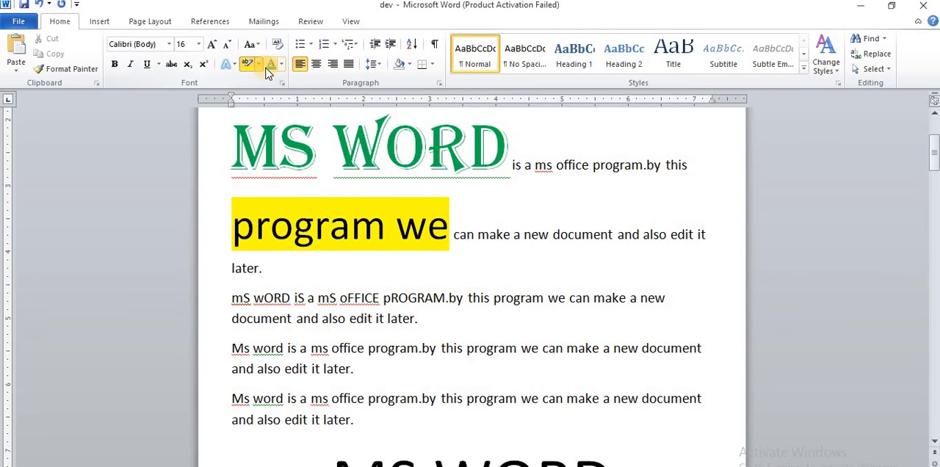
{"action": "left_click", "coordinate": [258, 64]}
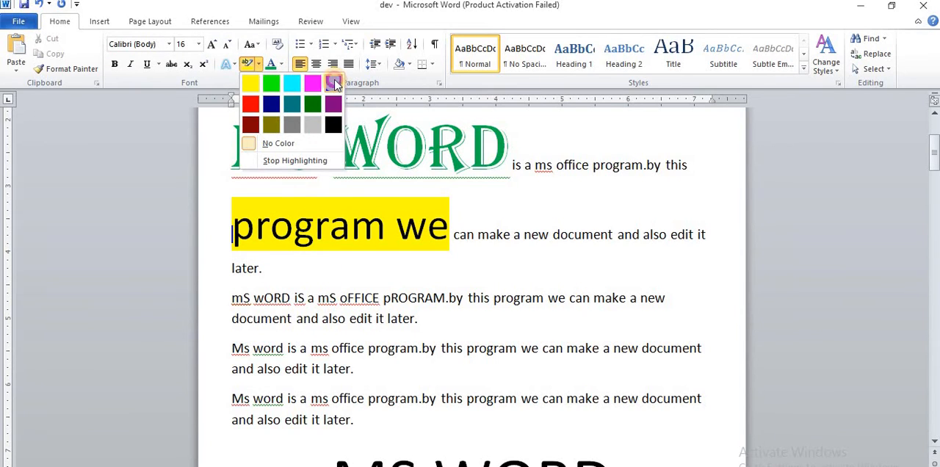
{"action": "left_click", "coordinate": [334, 85]}
{"action": "left_click_drag", "start_coordinate": [382, 226], "coordinate": [218, 224]}
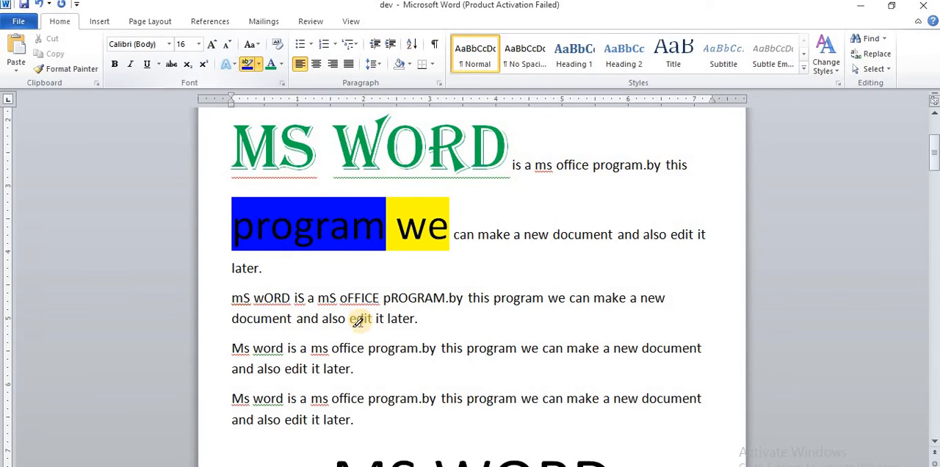
{"action": "scroll", "coordinate": [352, 308], "scroll_direction": "down", "scroll_amount": 1}
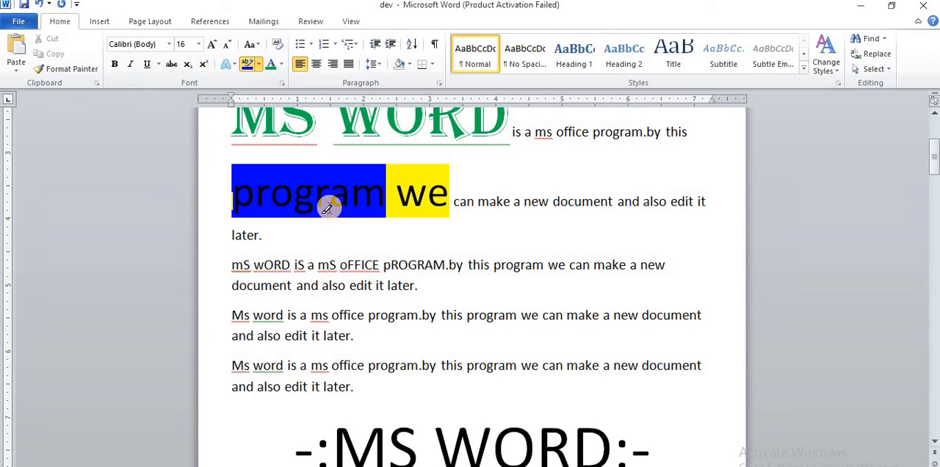
{"action": "left_click", "coordinate": [245, 64]}
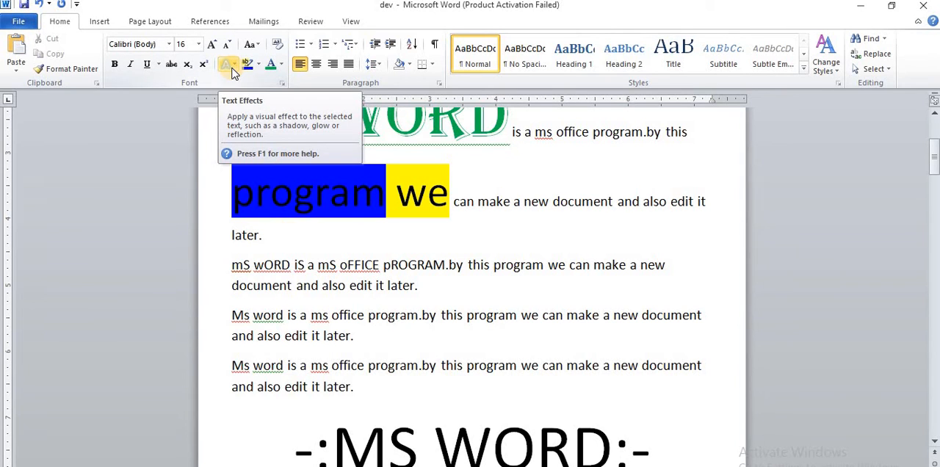
Apply the blue gradient text effect from the gallery's third row, fourth column, to the whole second paragraph
{"action": "triple_click", "coordinate": [240, 268]}
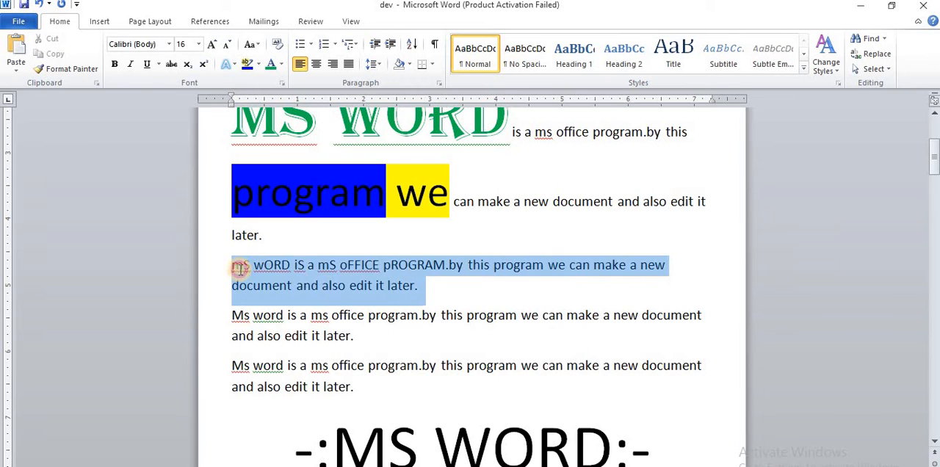
{"action": "left_click", "coordinate": [236, 65]}
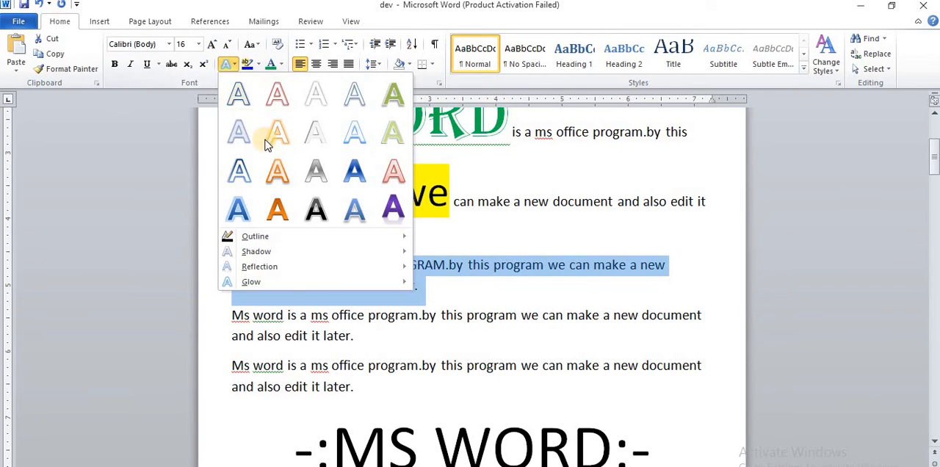
{"action": "left_click", "coordinate": [354, 172]}
{"action": "left_click", "coordinate": [465, 289]}
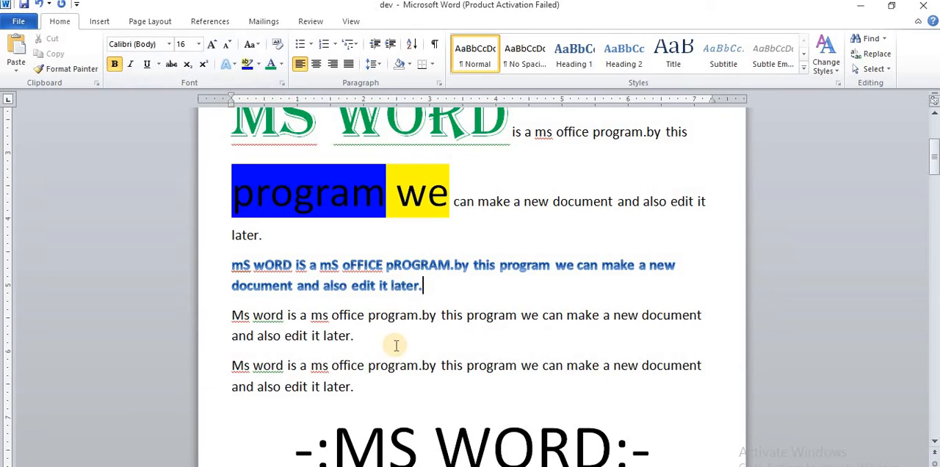
Add a new line after the fourth paragraph reading H₂O, with only the 2 in subscript
{"action": "scroll", "coordinate": [396, 345], "scroll_direction": "down", "scroll_amount": 3}
{"action": "left_click", "coordinate": [378, 302]}
{"action": "key", "text": "Return"}
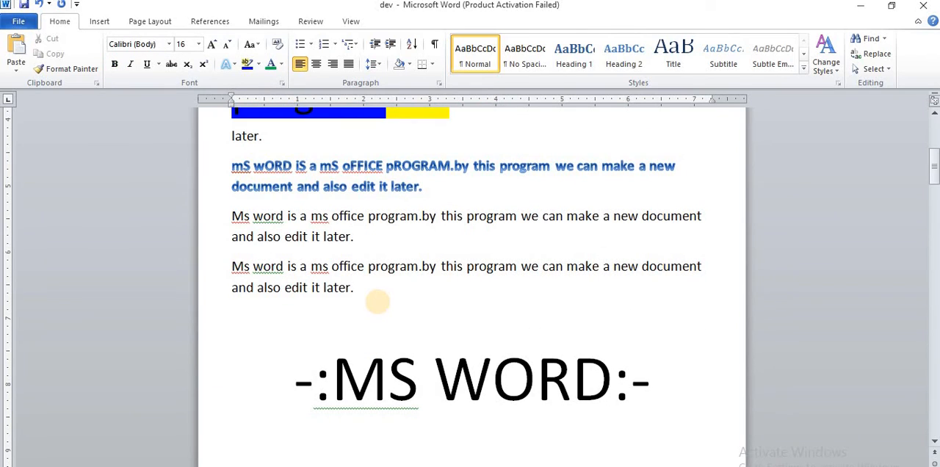
{"action": "type", "text": "h"}
{"action": "left_click", "coordinate": [188, 64]}
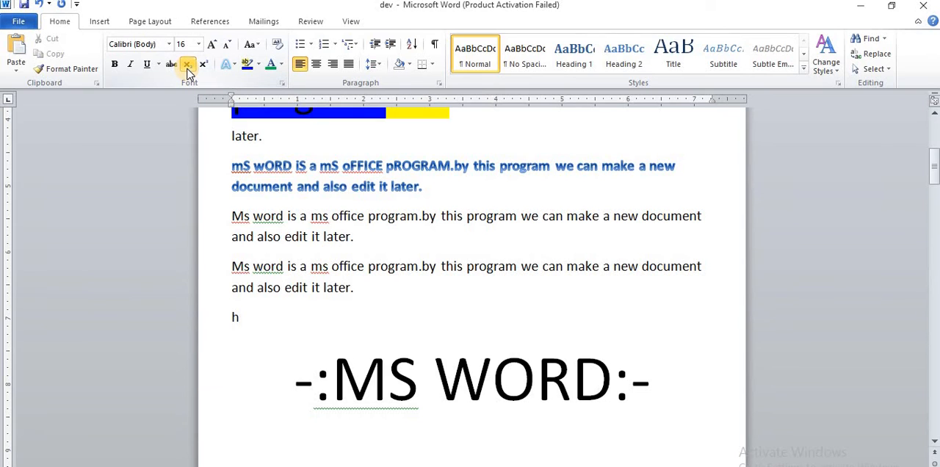
{"action": "type", "text": "20"}
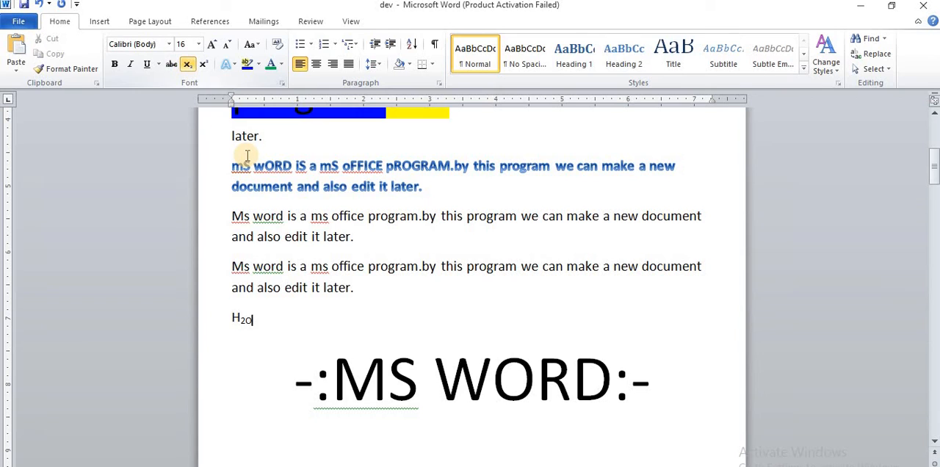
{"action": "key", "text": "BackSpace"}
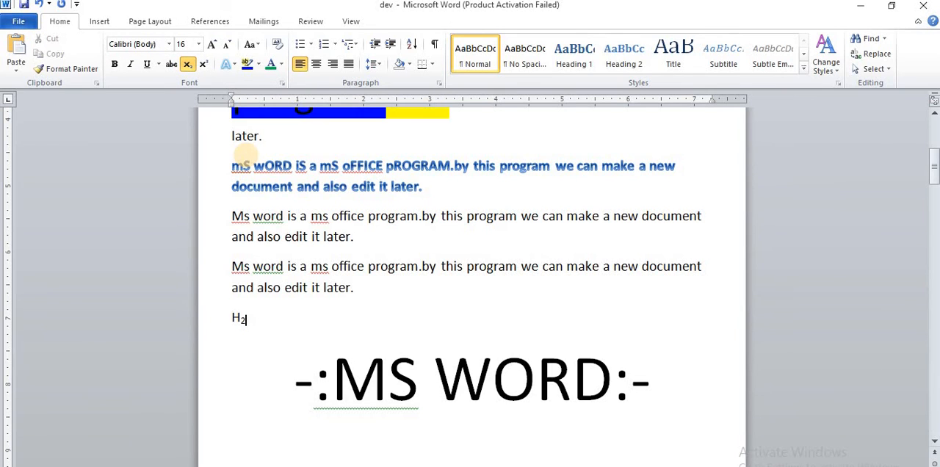
{"action": "left_click", "coordinate": [189, 64]}
{"action": "type", "text": "O"}
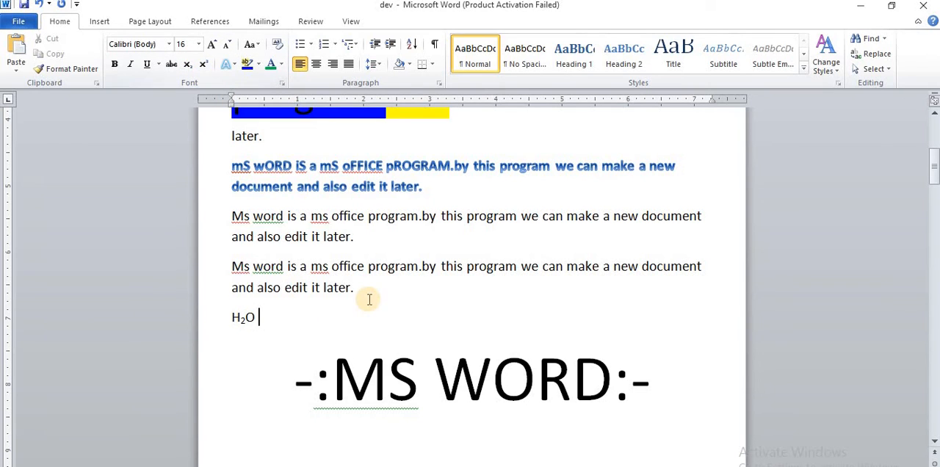
Add a line below H₂O reading A²+B², with both 2s in superscript
{"action": "key", "text": "Return"}
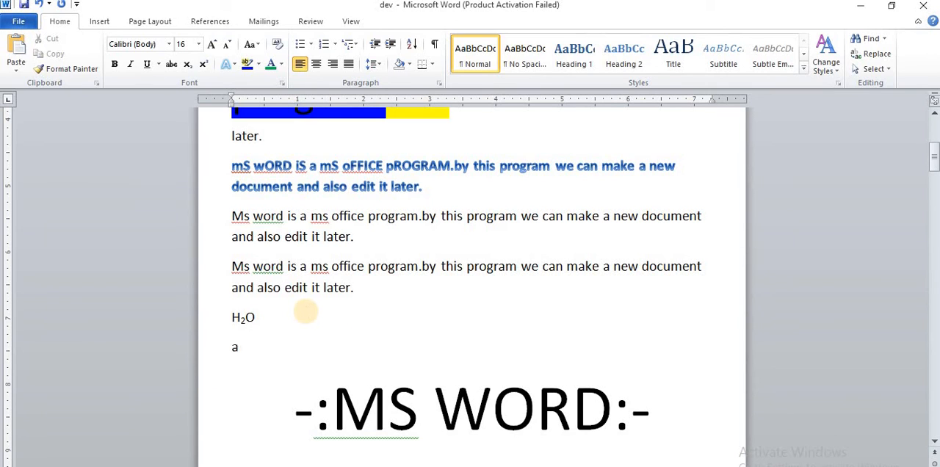
{"action": "type", "text": "a"}
{"action": "left_click", "coordinate": [203, 66]}
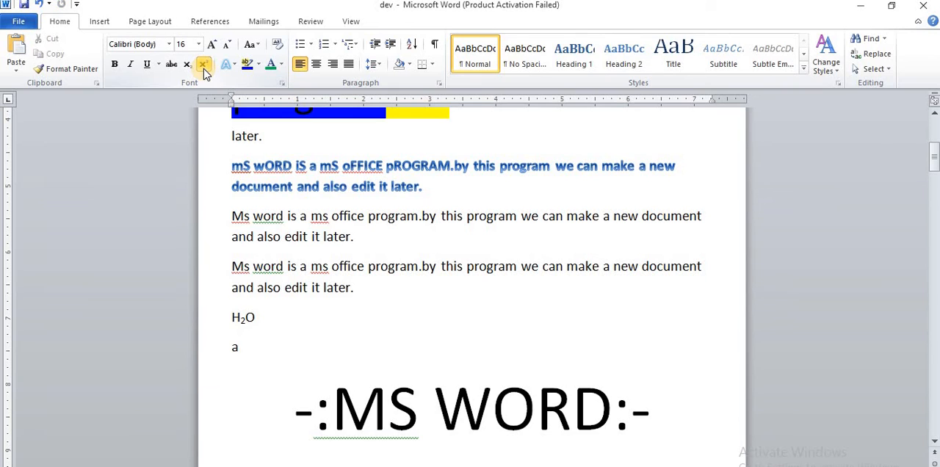
{"action": "type", "text": "2"}
{"action": "left_click", "coordinate": [204, 64]}
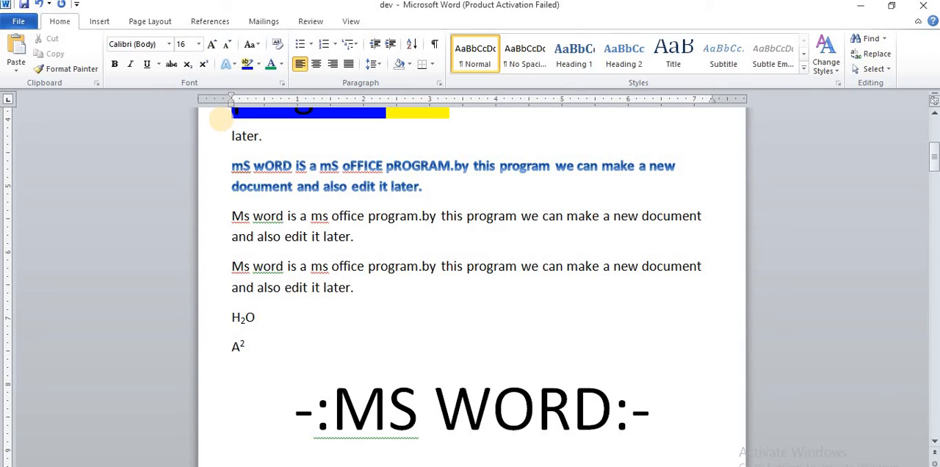
{"action": "type", "text": "+B"}
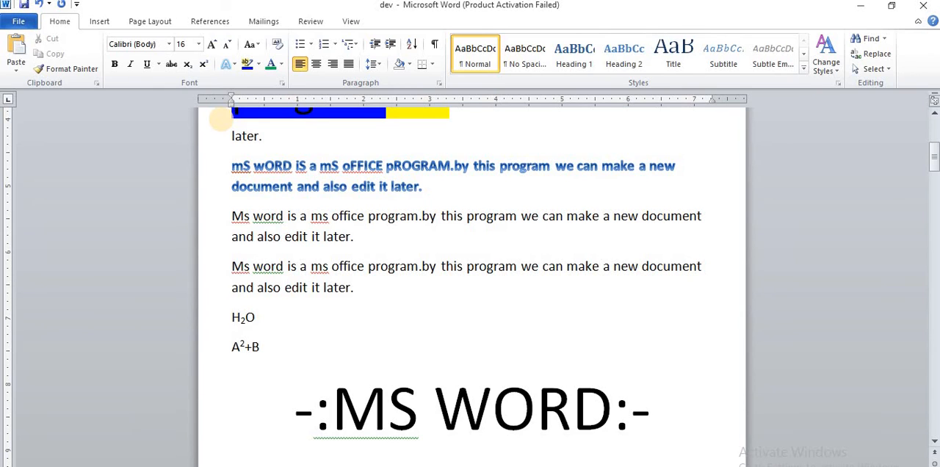
{"action": "left_click", "coordinate": [203, 65]}
{"action": "type", "text": "2"}
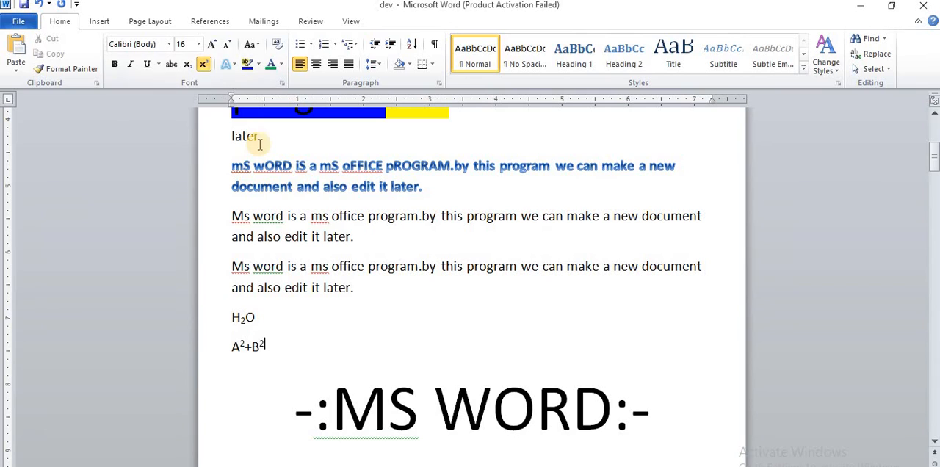
{"action": "left_click", "coordinate": [205, 65]}
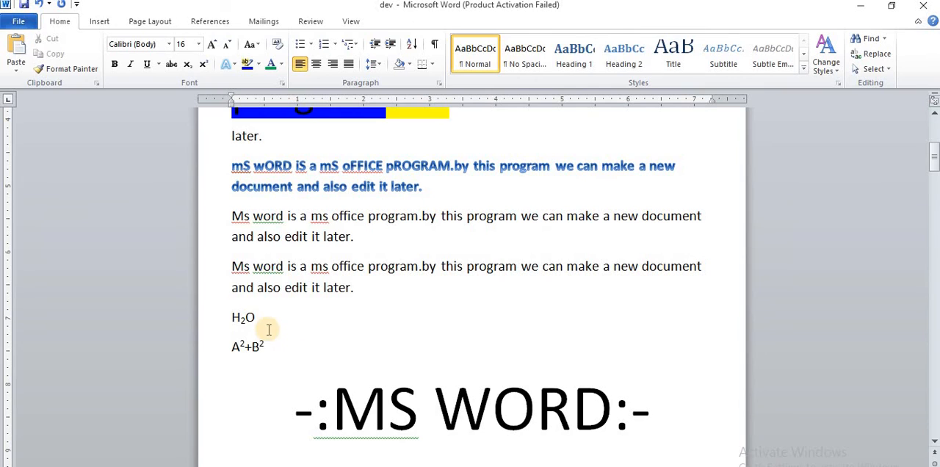
Strike through the text "and also edit it later." at the end of the fourth paragraph
{"action": "left_click", "coordinate": [258, 287]}
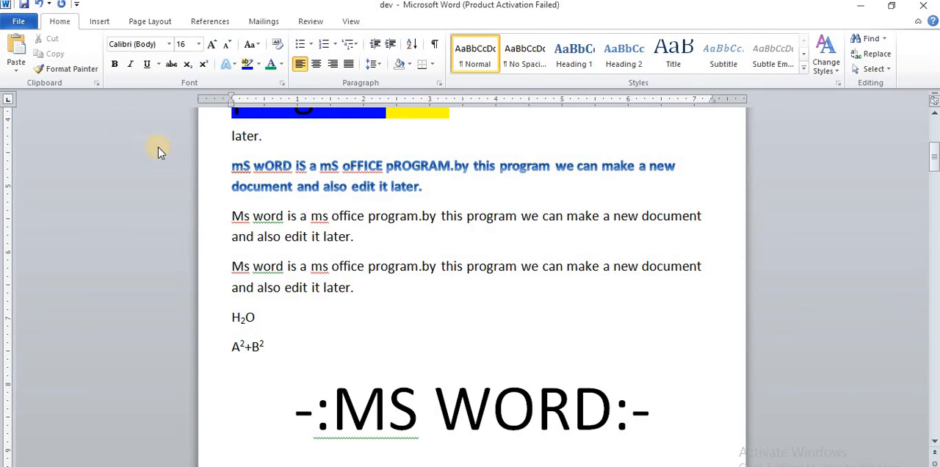
{"action": "left_click", "coordinate": [354, 287], "text": "shift"}
{"action": "left_click", "coordinate": [223, 287]}
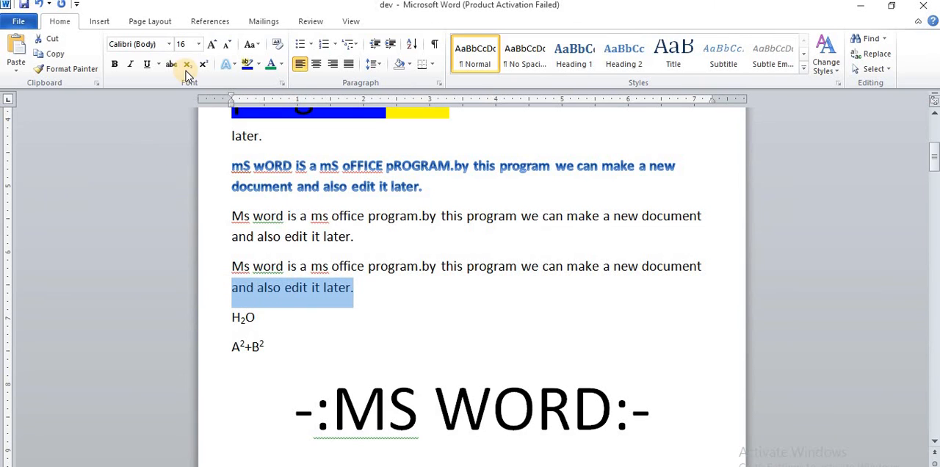
{"action": "left_click", "coordinate": [173, 68]}
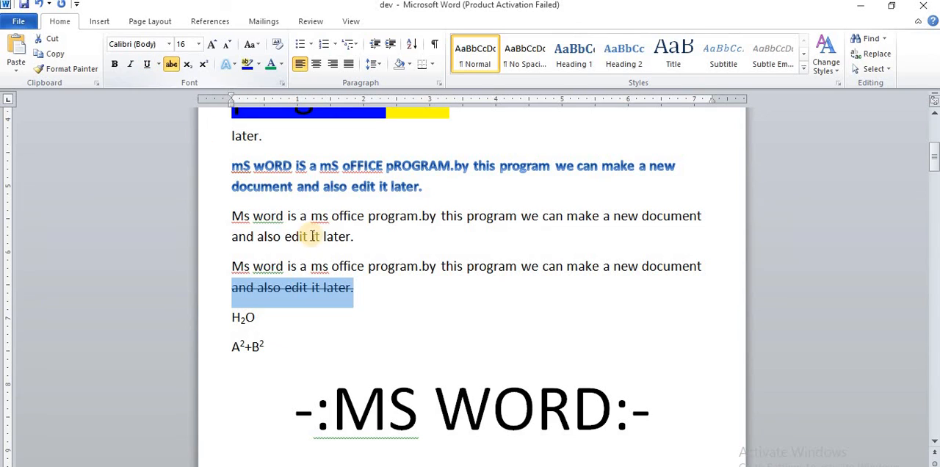
Format the third paragraph's text, up to its final full stop, as underlined, italic and bold
{"action": "left_click_drag", "start_coordinate": [351, 238], "coordinate": [222, 215]}
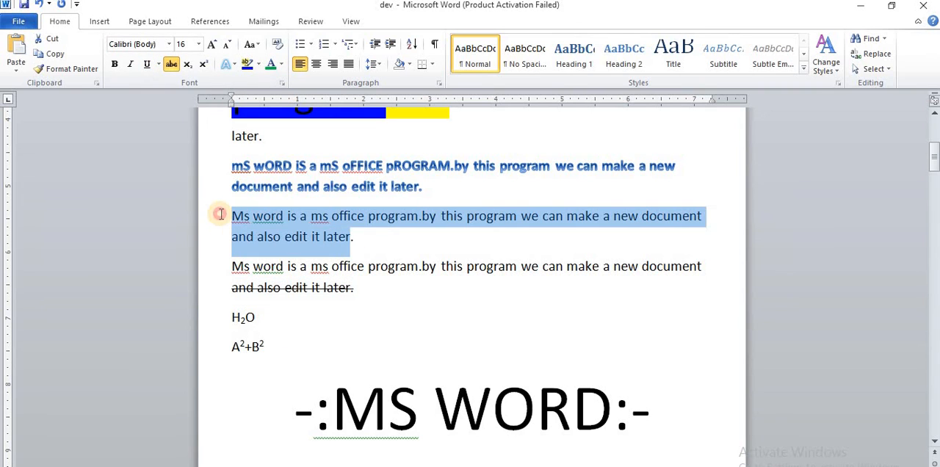
{"action": "left_click", "coordinate": [147, 64]}
{"action": "left_click", "coordinate": [131, 65]}
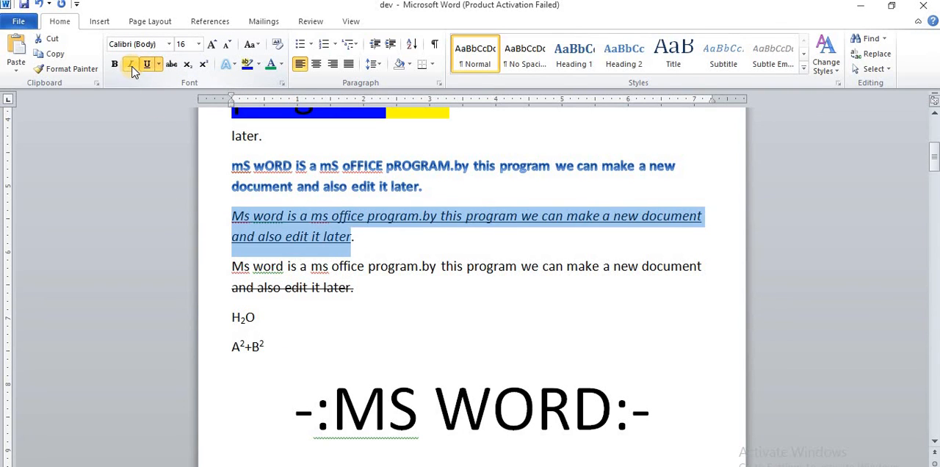
{"action": "left_click", "coordinate": [117, 67]}
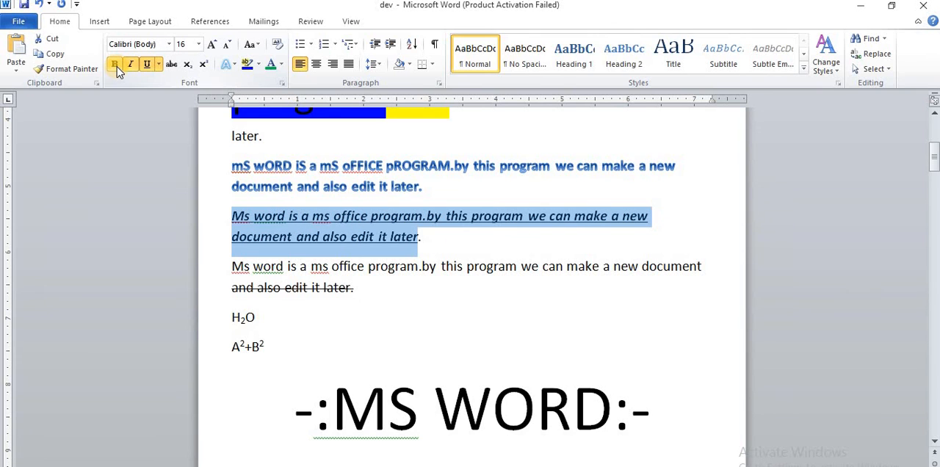